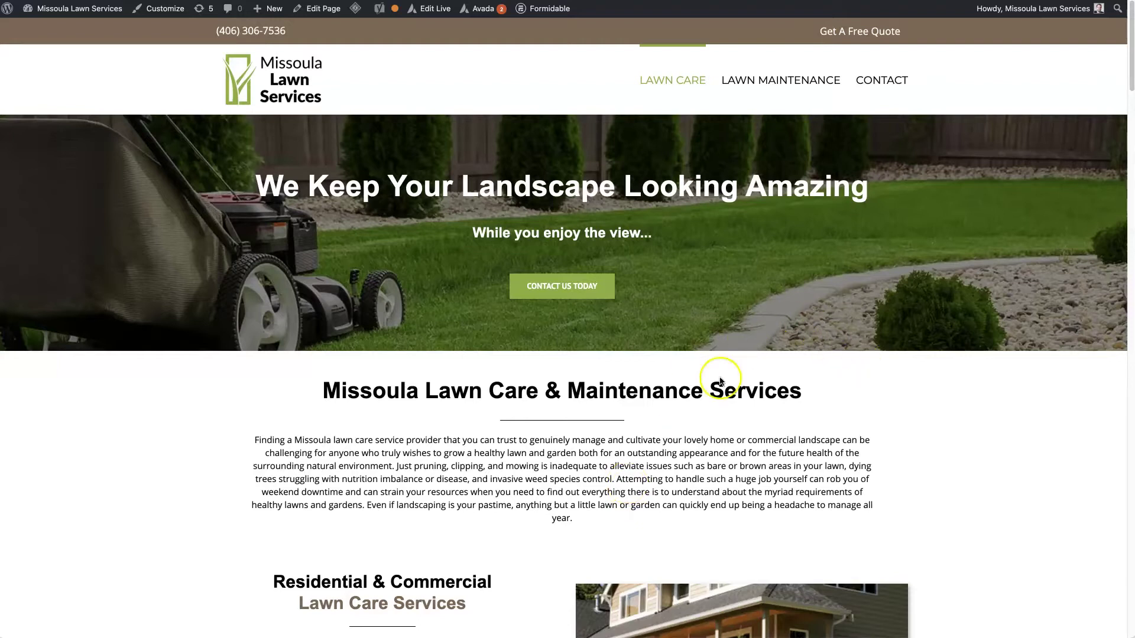
# - Open Avada Global Options from the Avada admin bar menu
pyautogui.scroll(-3, 645, 464)
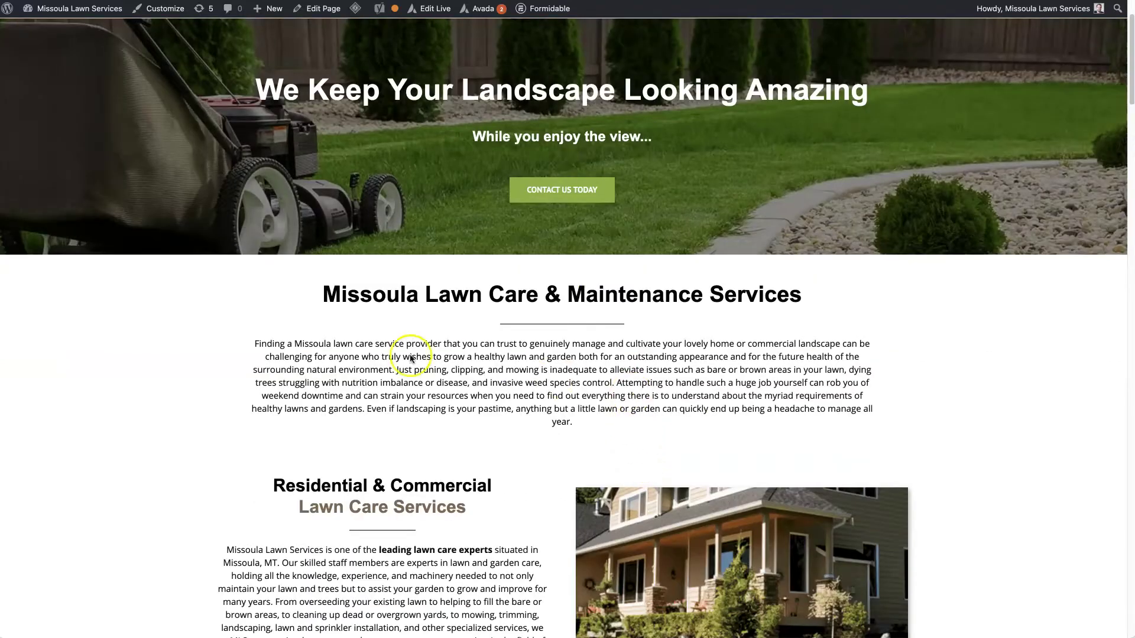
pyautogui.scroll(-6, 703, 473)
pyautogui.scroll(10, 703, 475)
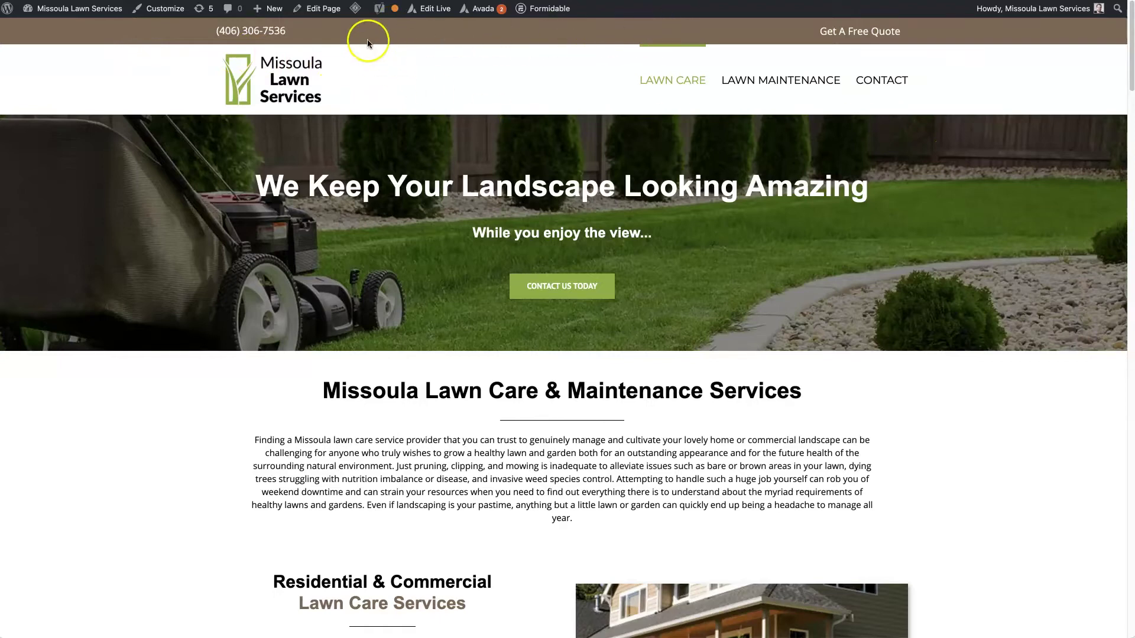
pyautogui.scroll(-20, 451, 140)
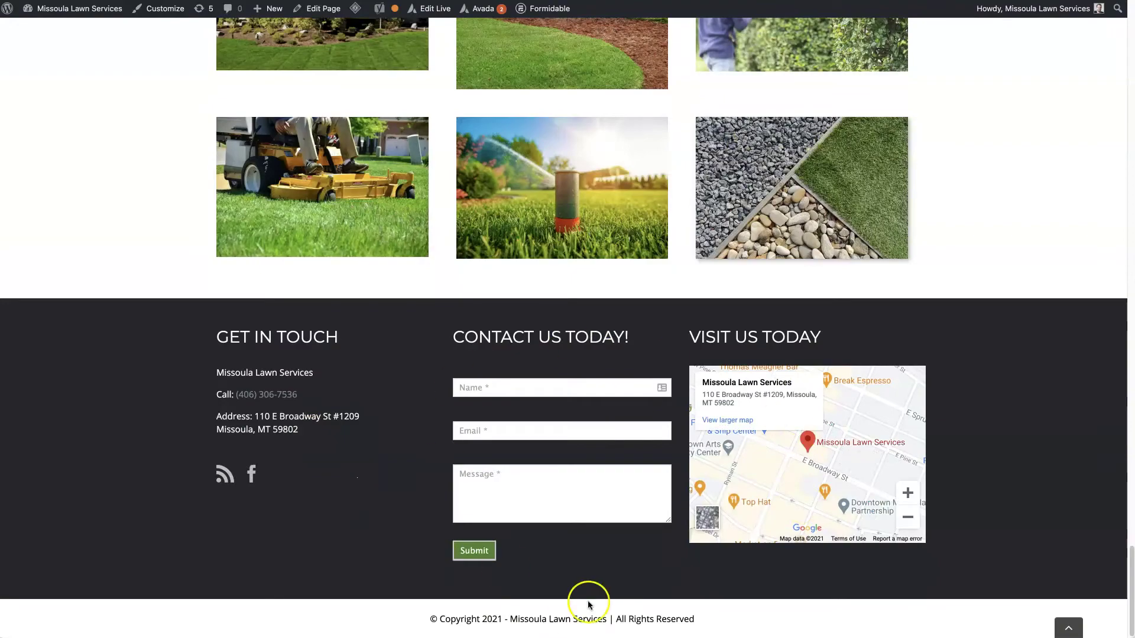
pyautogui.scroll(6, 585, 593)
pyautogui.scroll(20, 980, 184)
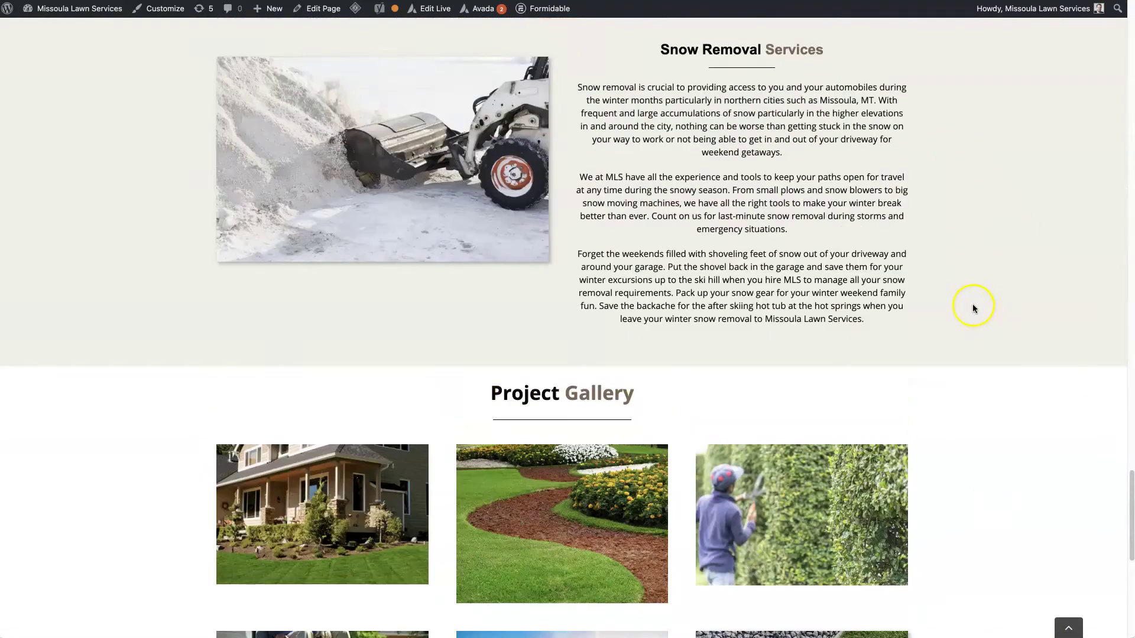
pyautogui.scroll(12, 1000, 348)
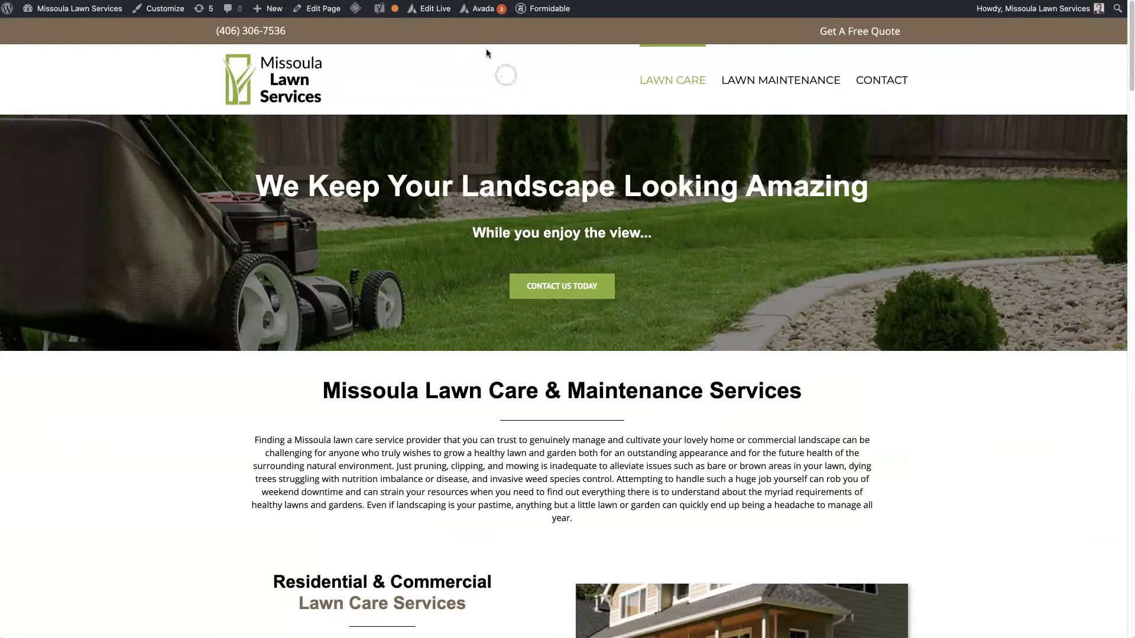
pyautogui.moveTo(473, 10)
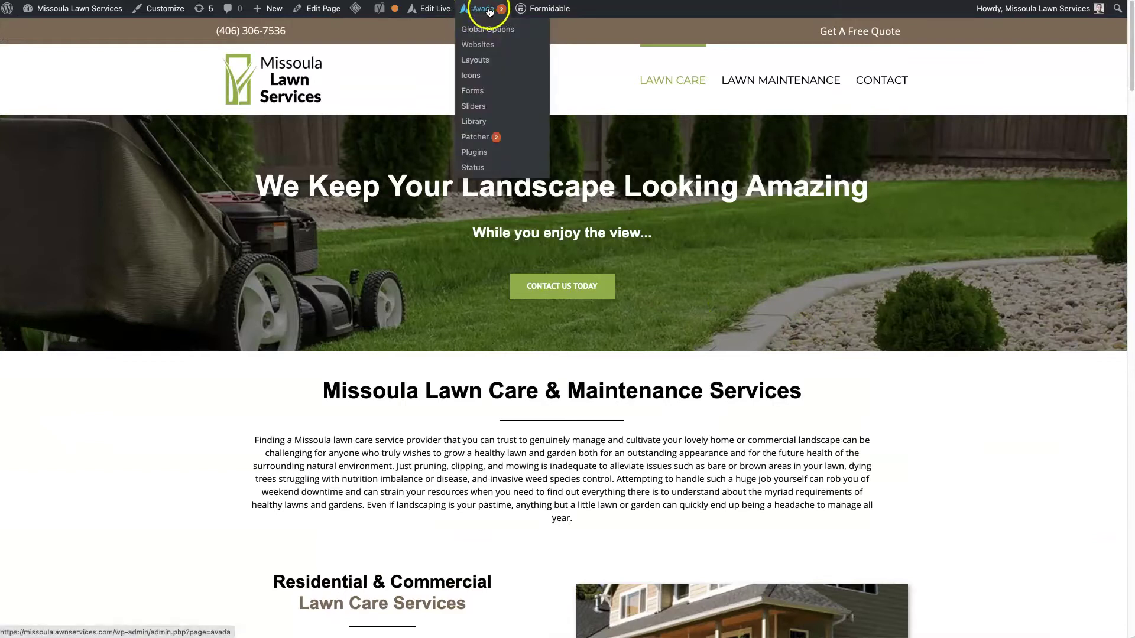
pyautogui.rightClick(506, 34)
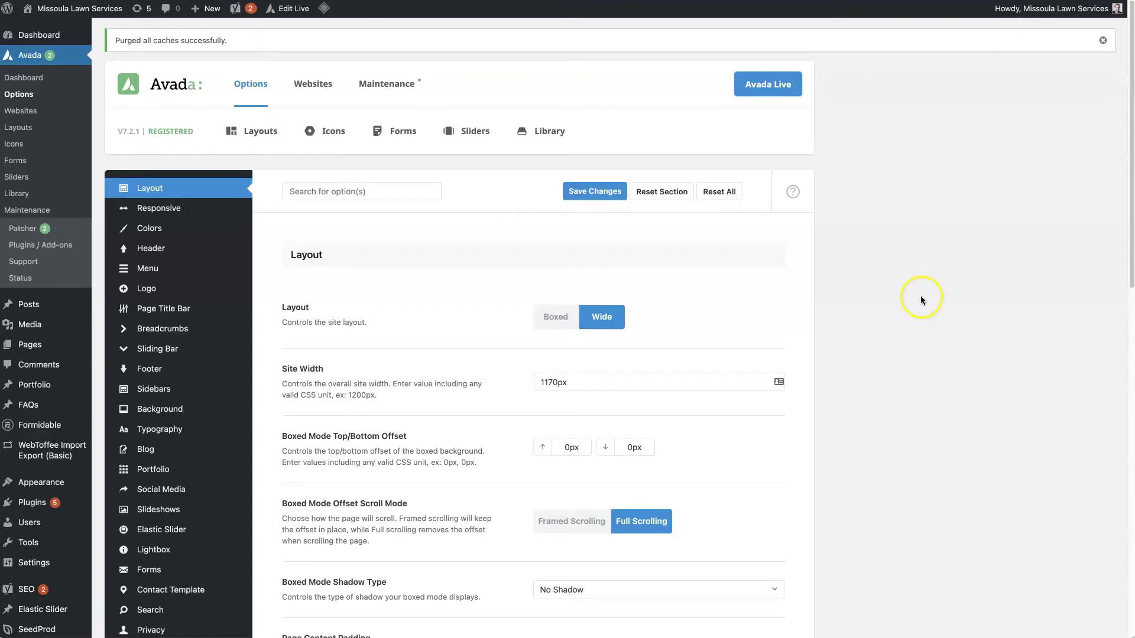
# - Scroll through the Layout section showing Wide layout and 1170px site width
pyautogui.scroll(-3, 919, 299)
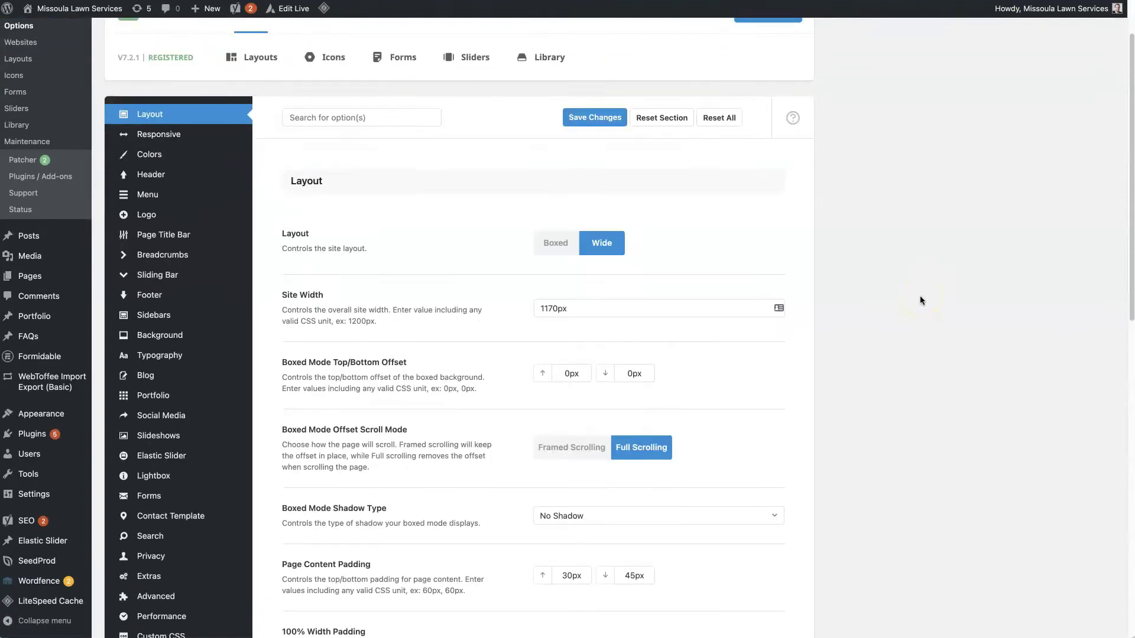
pyautogui.scroll(-3, 177, 265)
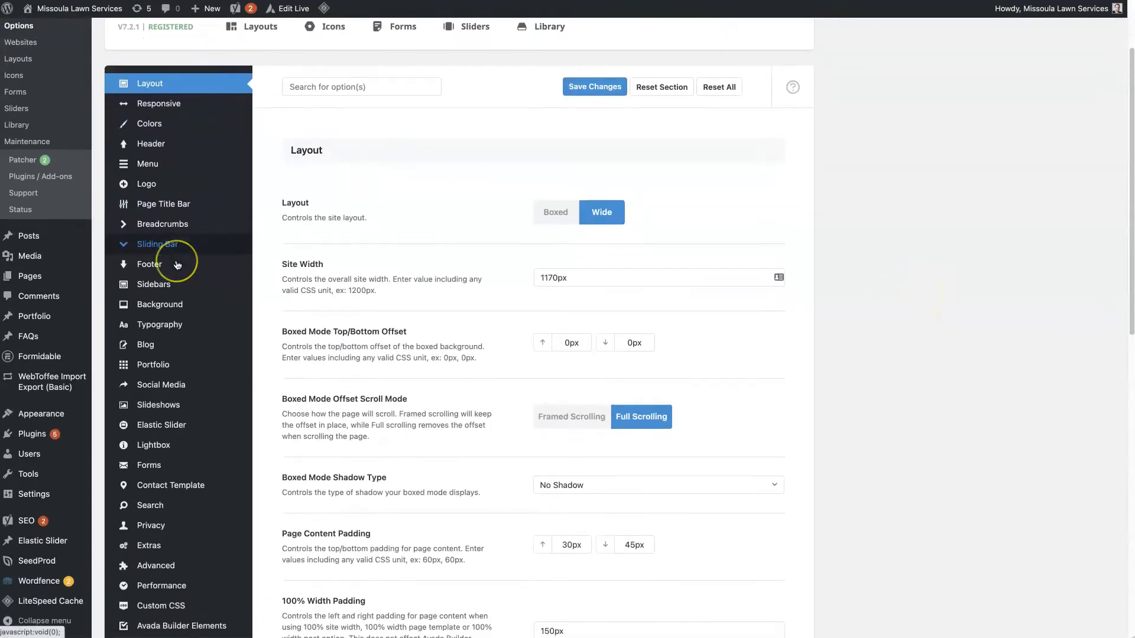
pyautogui.scroll(-2, 176, 265)
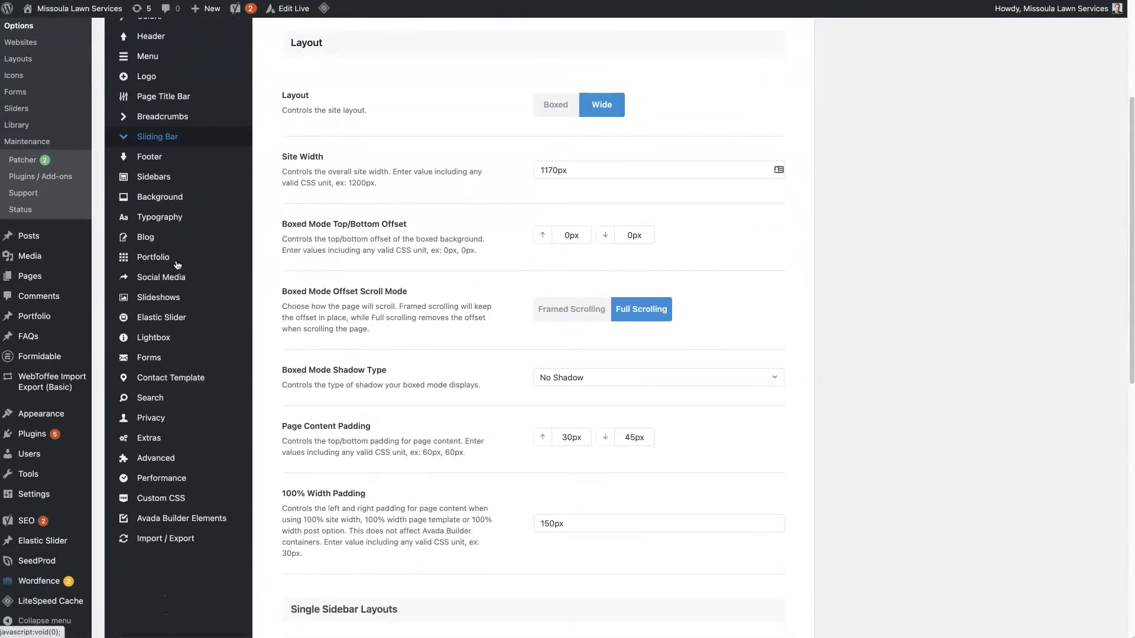
pyautogui.scroll(8, 177, 265)
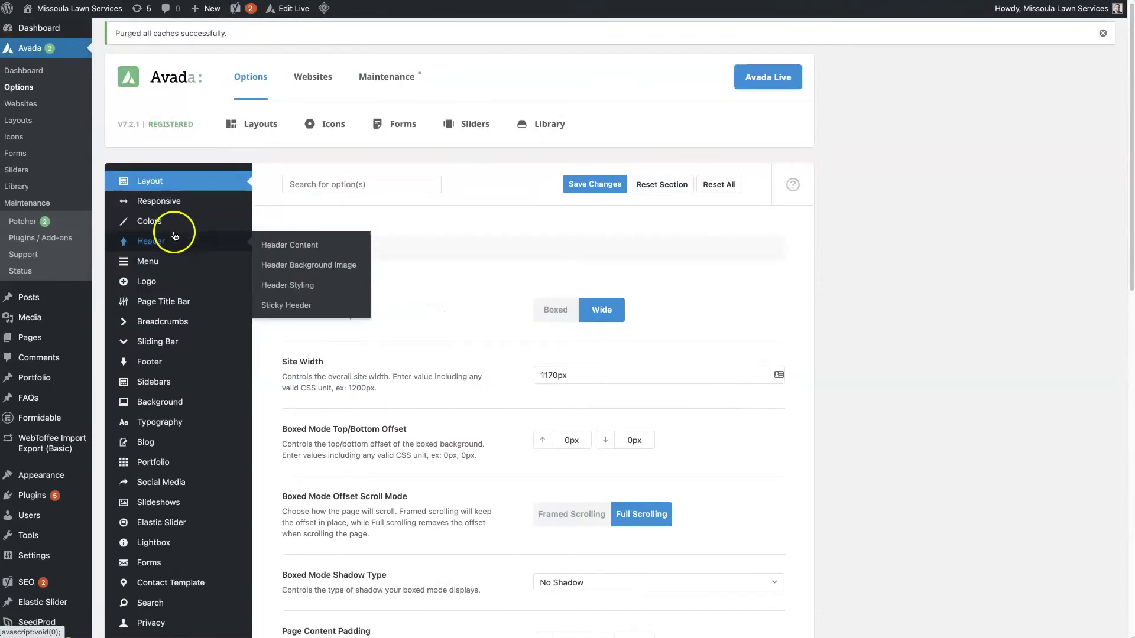
# - Set the Header Styling Header Top Background Color to black
pyautogui.click(175, 236)
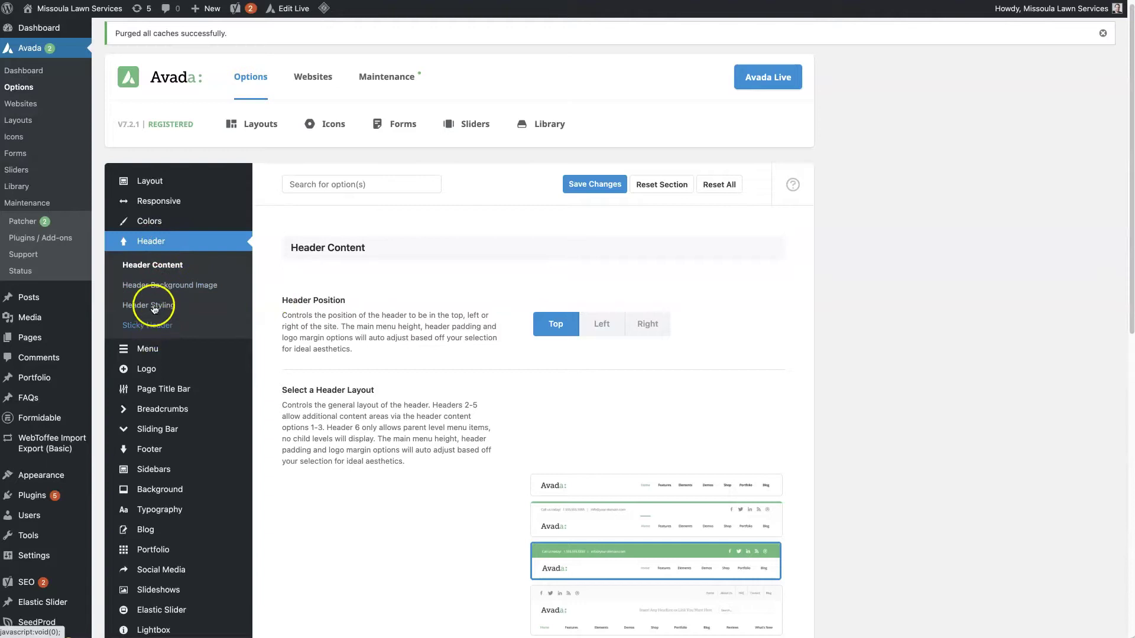
pyautogui.click(162, 308)
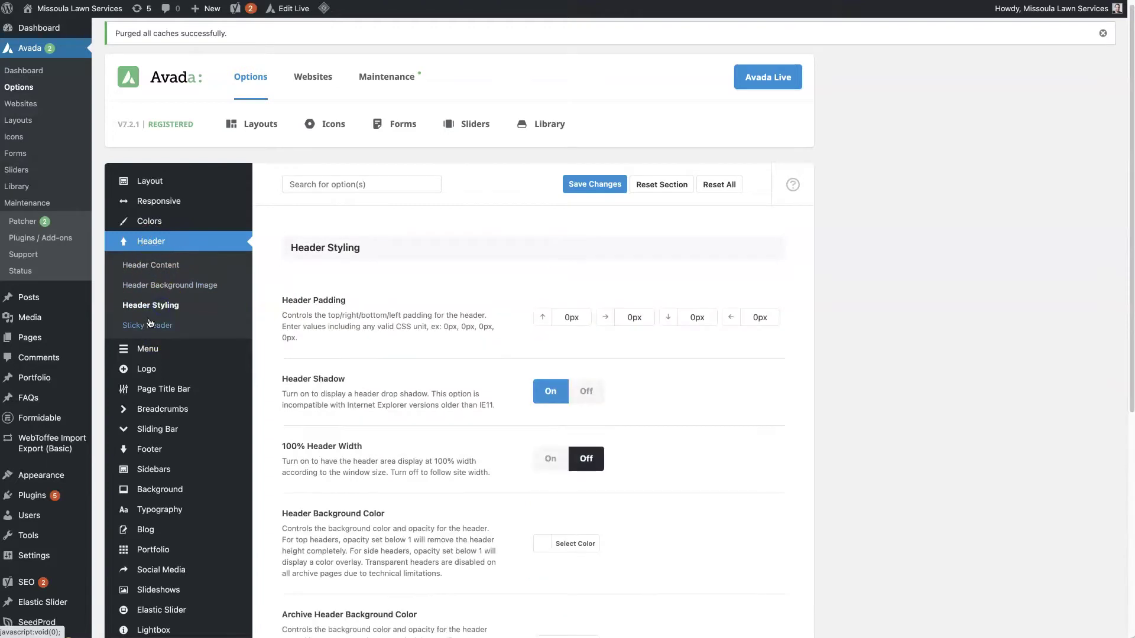
pyautogui.scroll(-6, 388, 344)
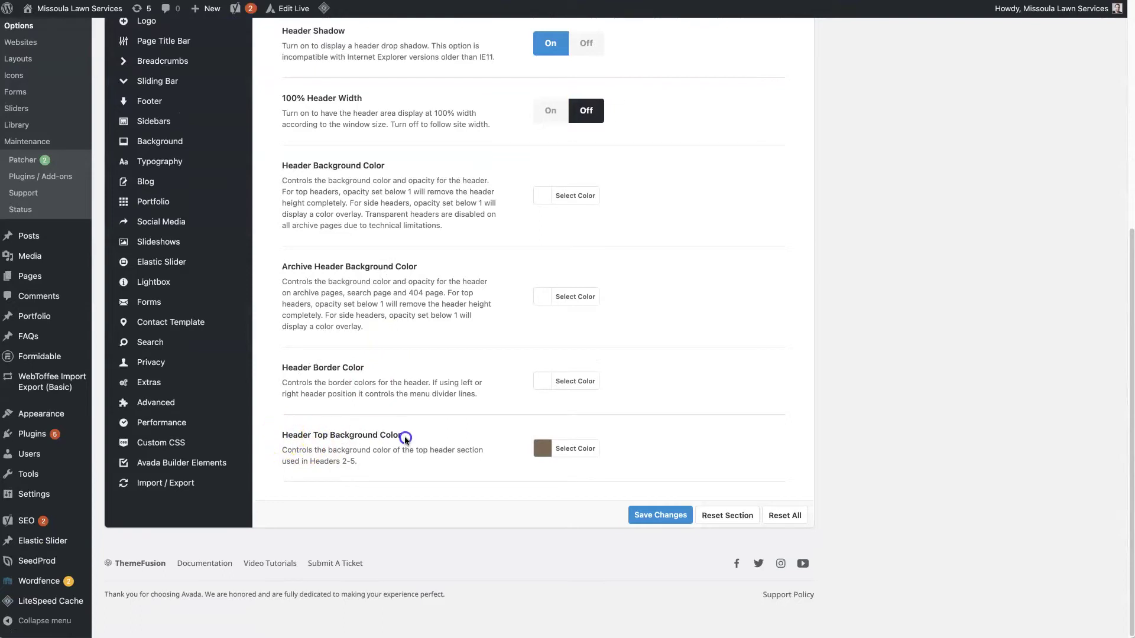
pyautogui.click(542, 449)
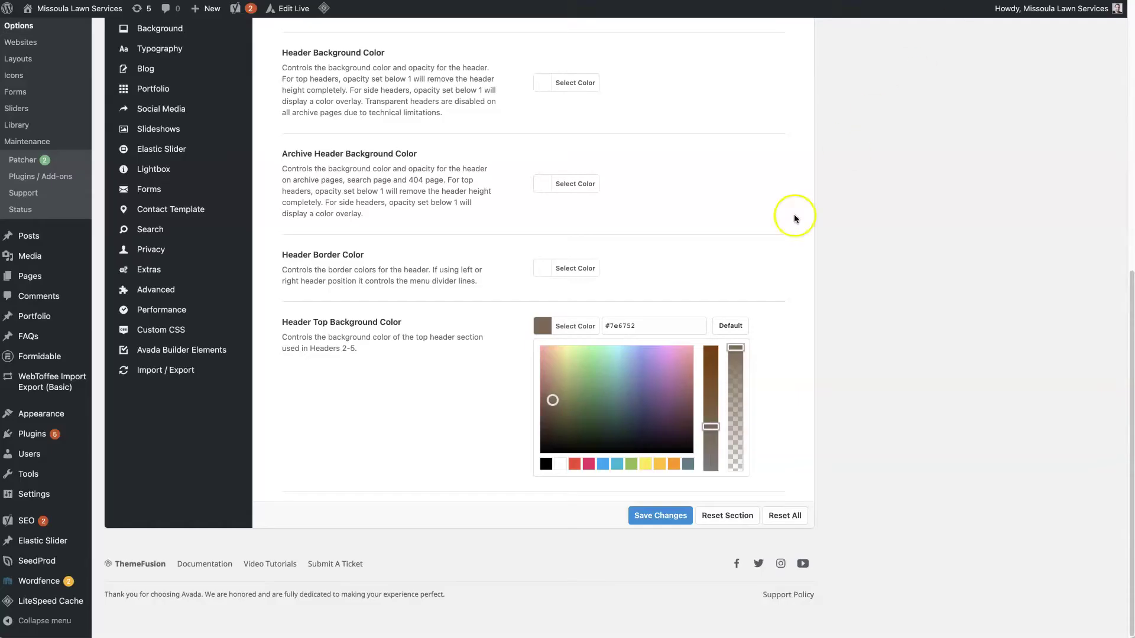
pyautogui.click(546, 463)
pyautogui.click(574, 465)
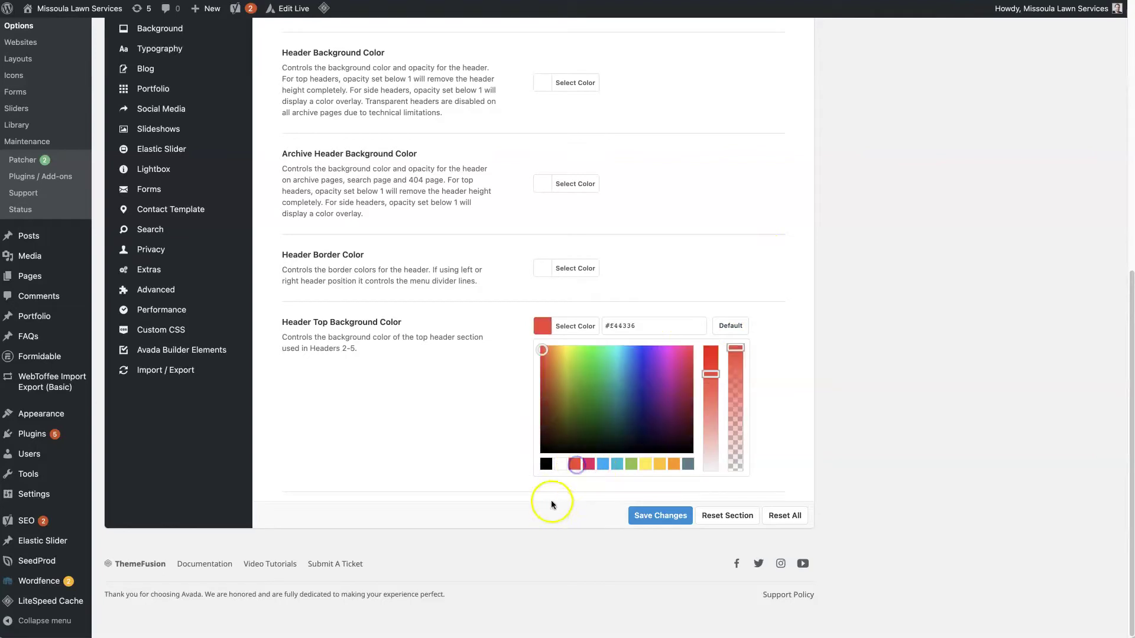
pyautogui.click(545, 464)
# - Save the header options and view the live home page
pyautogui.click(423, 426)
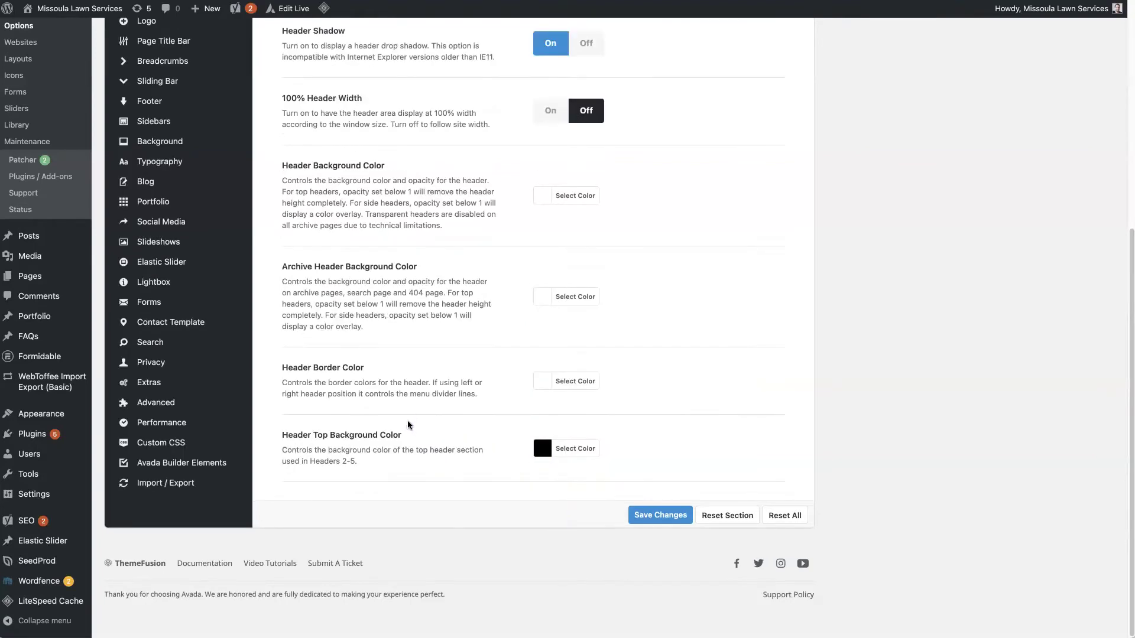
pyautogui.click(656, 514)
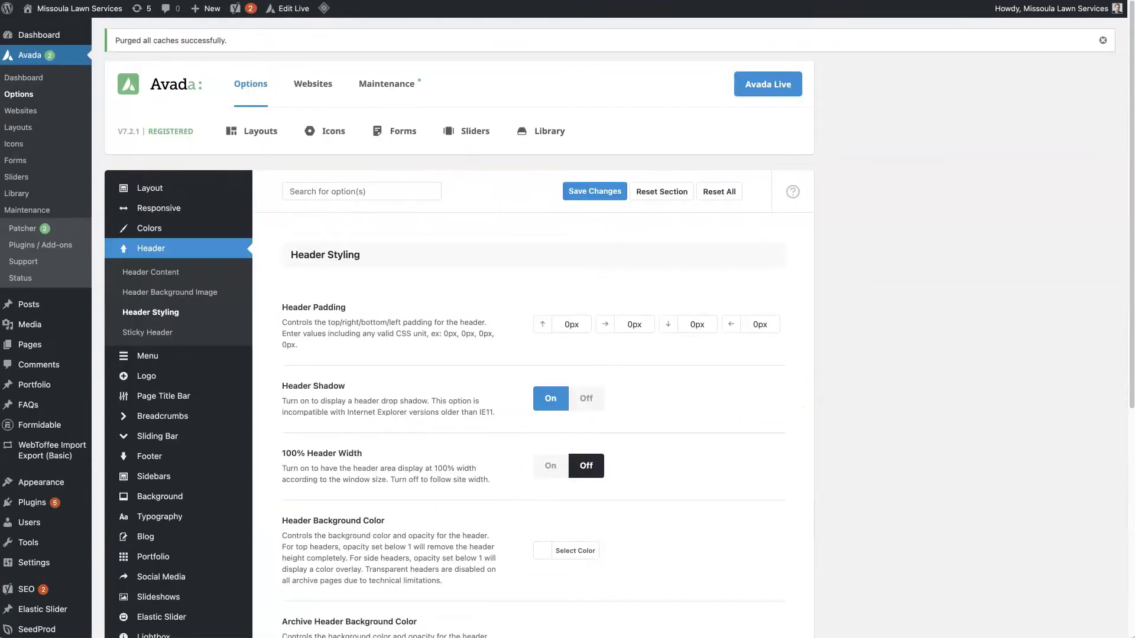
pyautogui.click(697, 42)
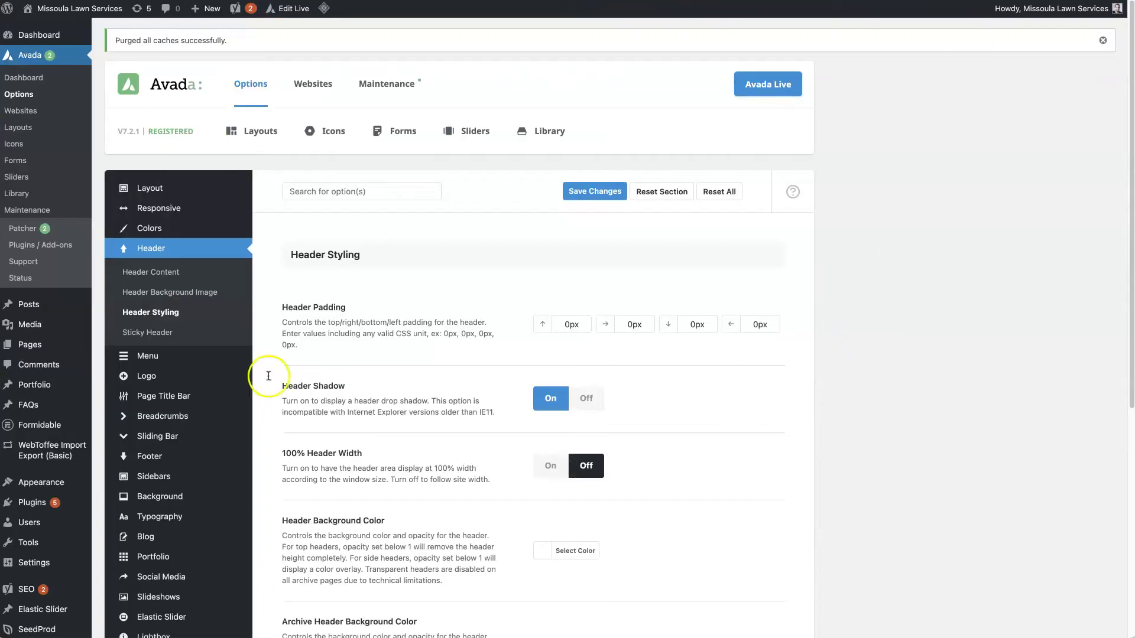
# - Scroll the options page, then search the Avada Options for 'button'
pyautogui.scroll(-1, 167, 378)
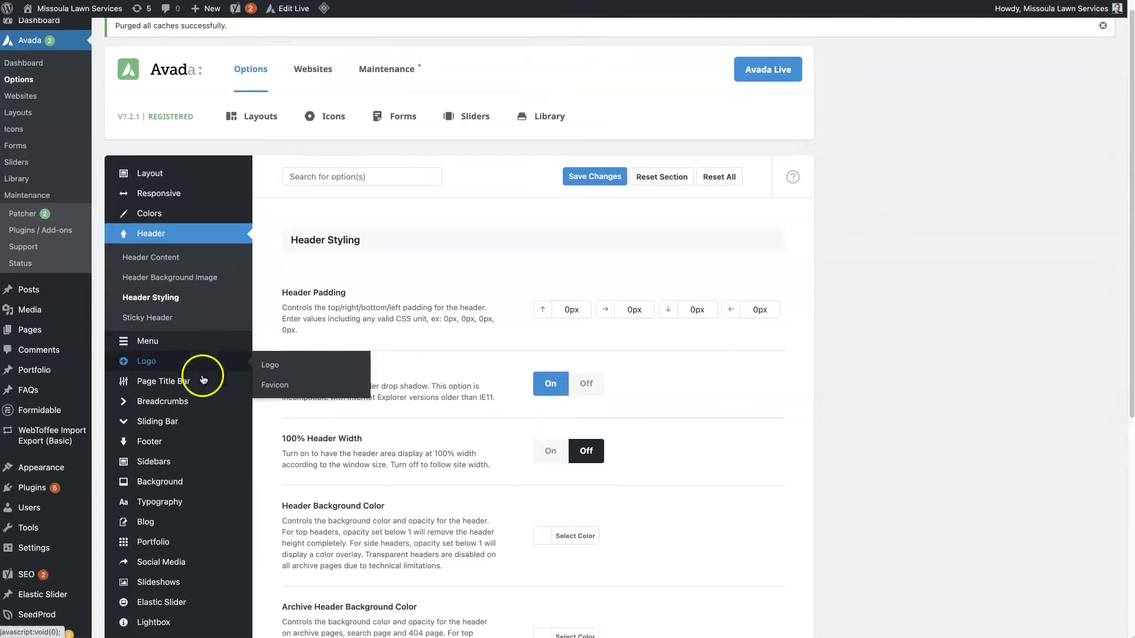
pyautogui.moveTo(154, 333)
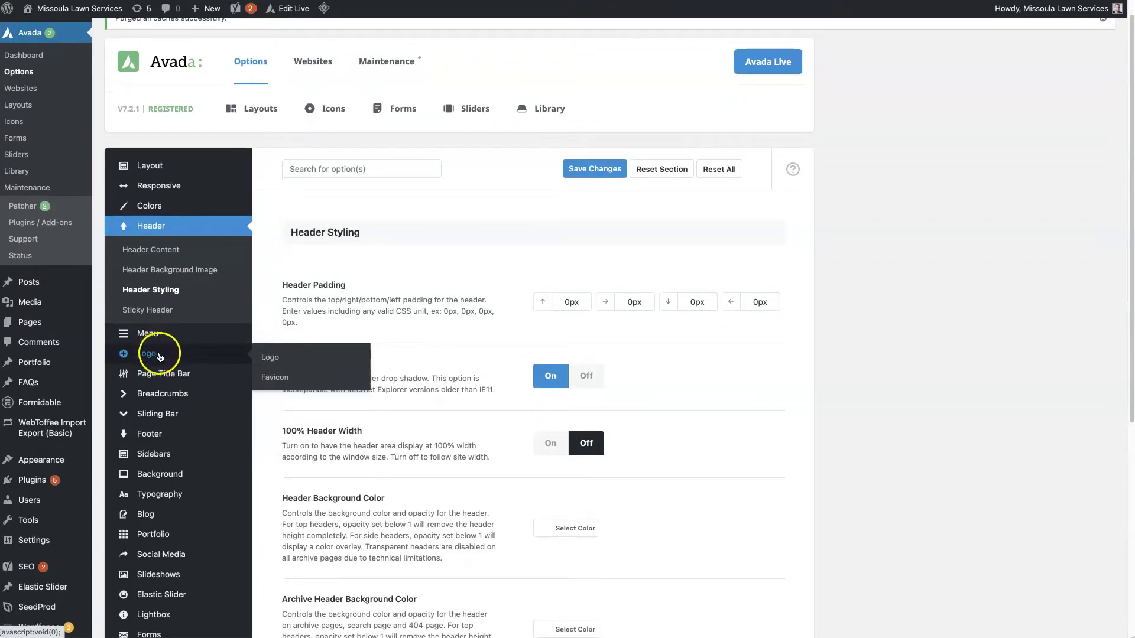
pyautogui.scroll(-5, 171, 355)
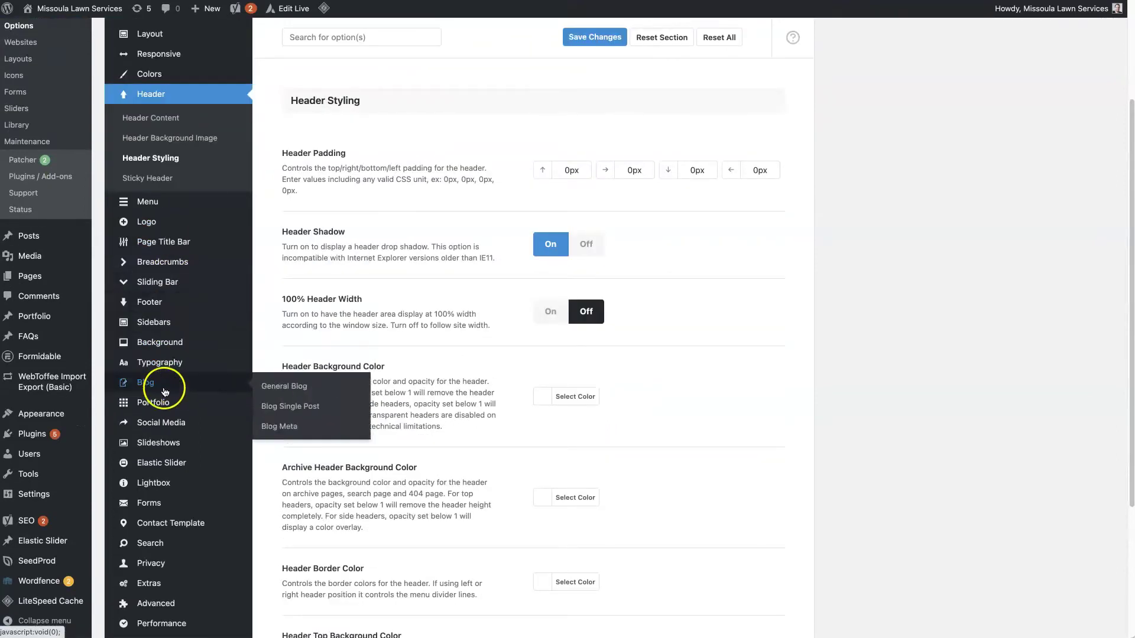
pyautogui.moveTo(182, 349)
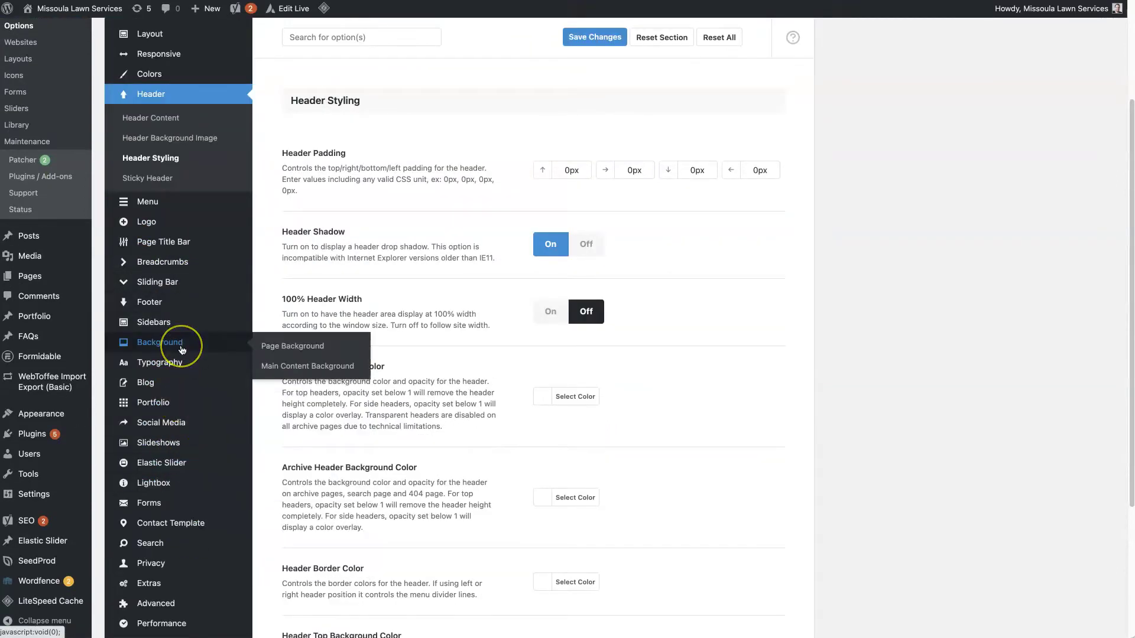
pyautogui.scroll(1, 183, 349)
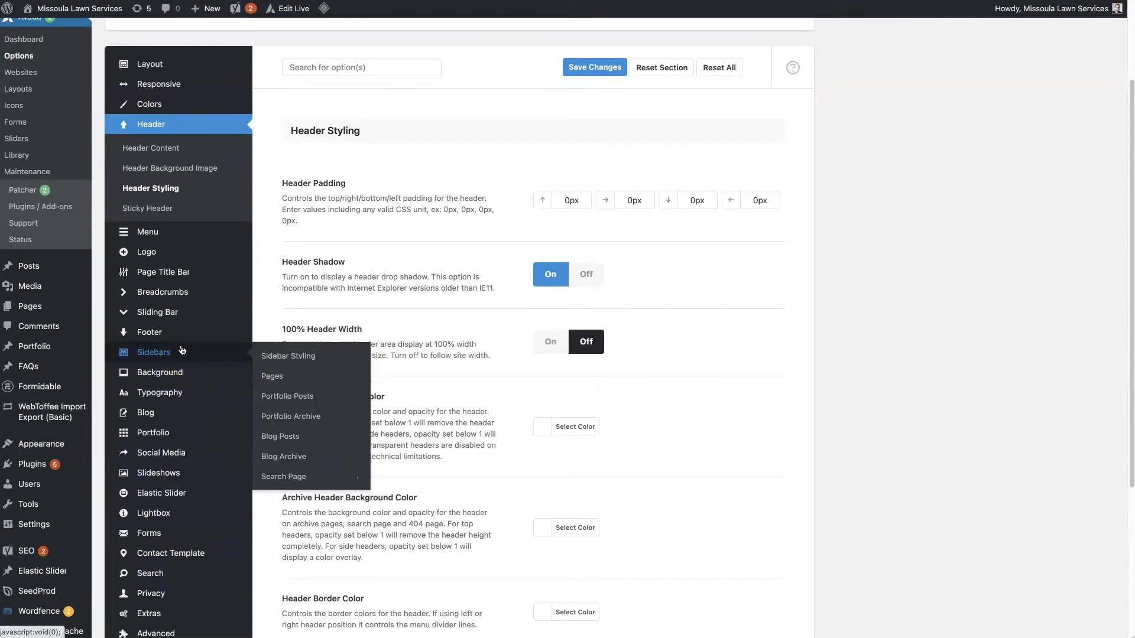
pyautogui.scroll(1, 182, 350)
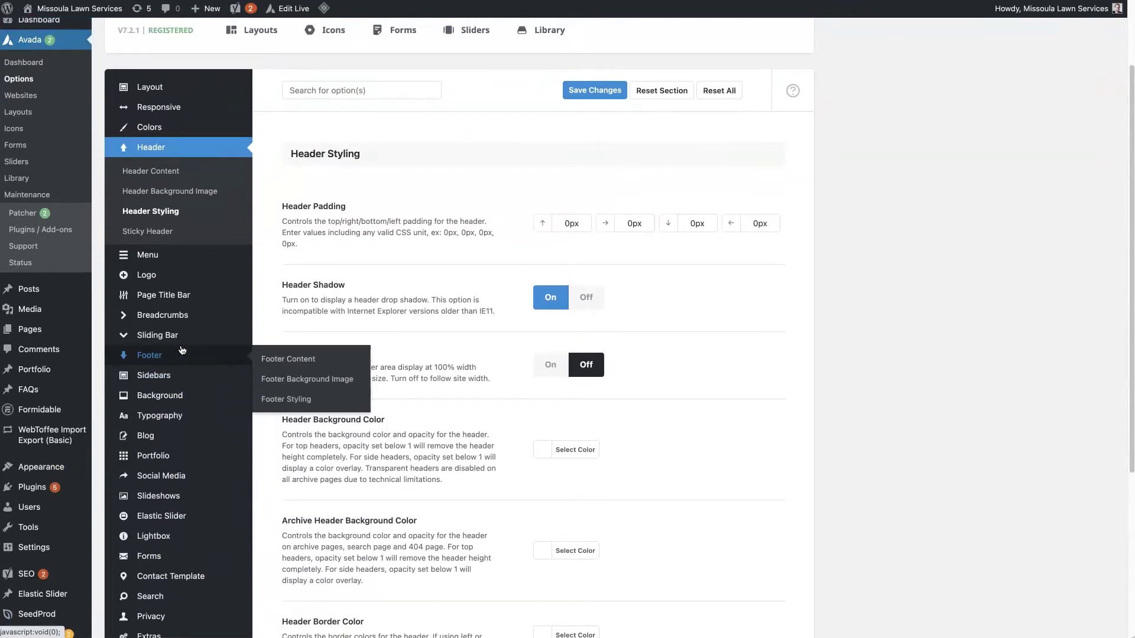
pyautogui.scroll(2, 182, 349)
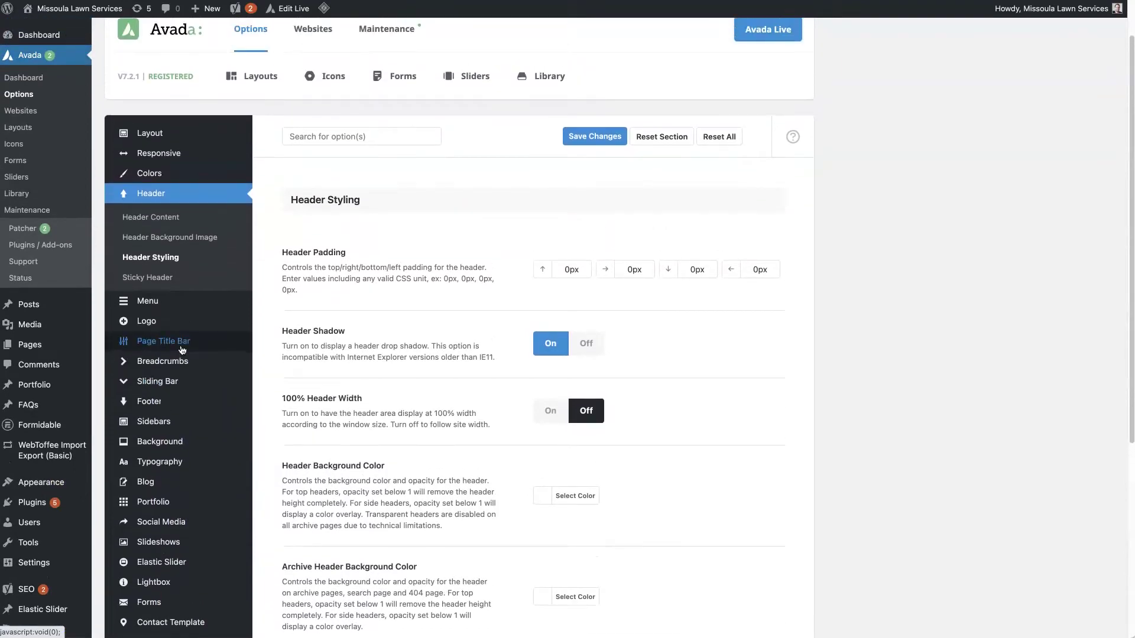
pyautogui.scroll(1, 182, 349)
pyautogui.scroll(-5, 182, 349)
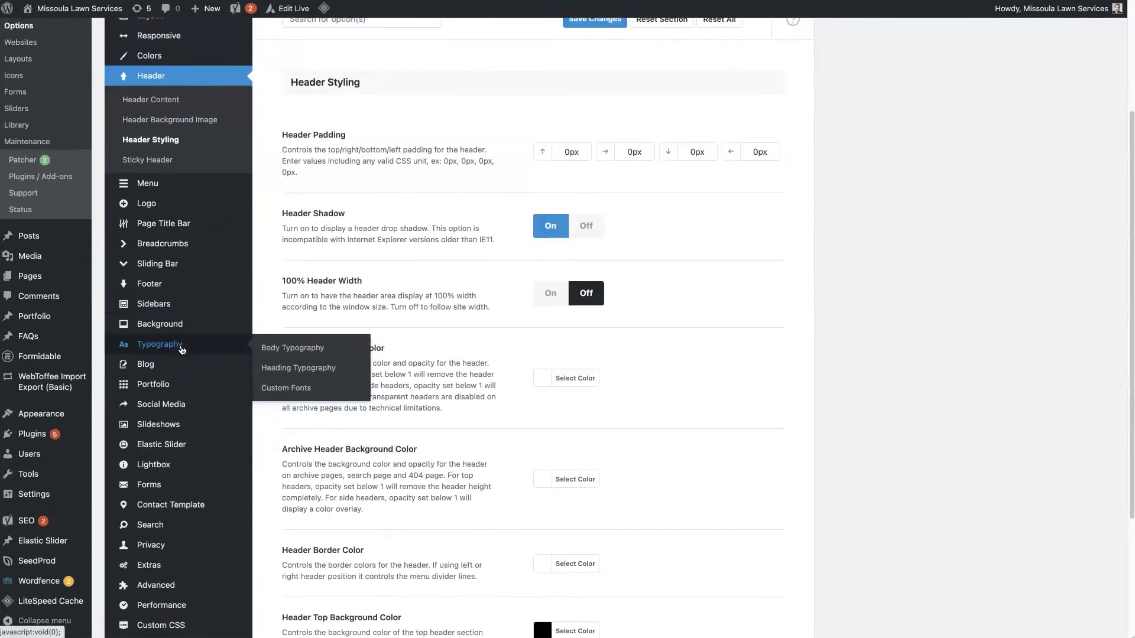
pyautogui.scroll(-6, 182, 349)
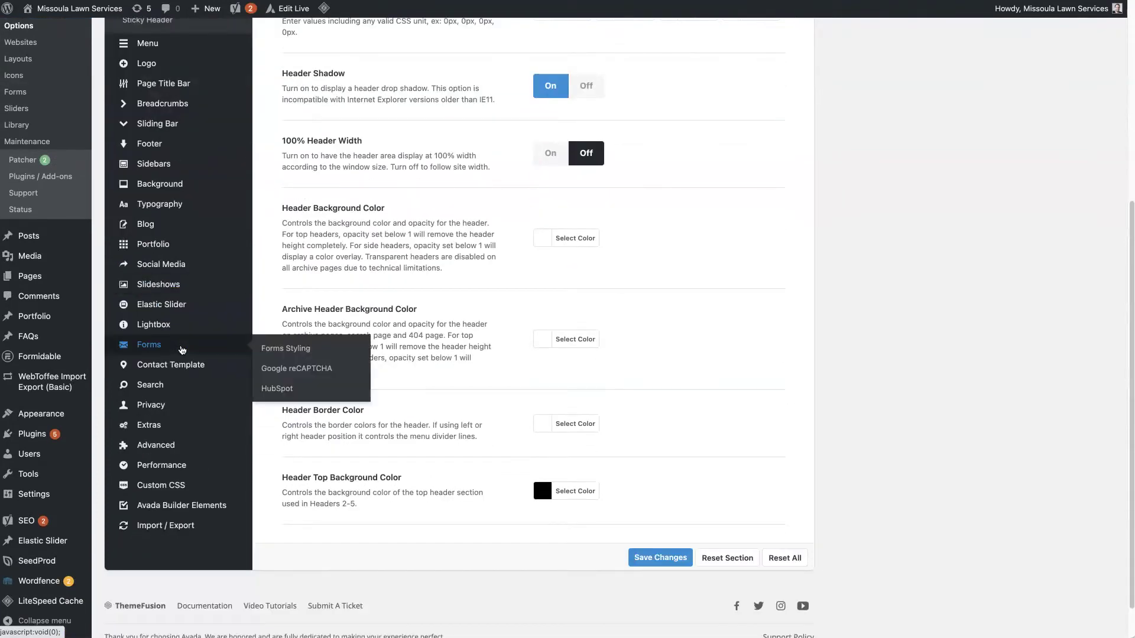
pyautogui.scroll(13, 182, 350)
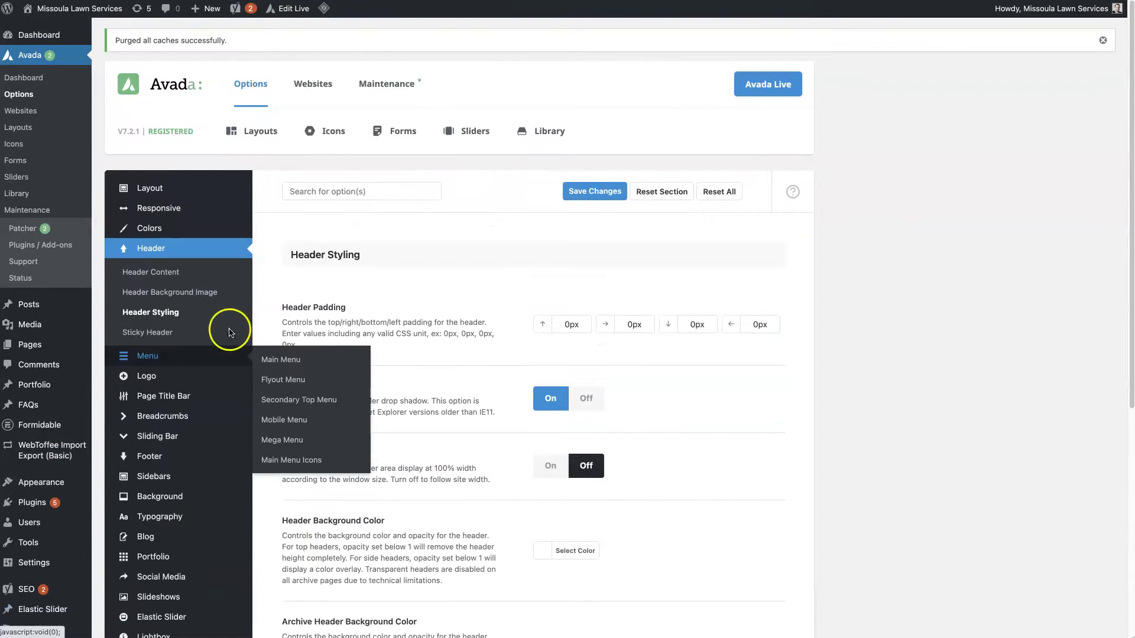
pyautogui.click(322, 189)
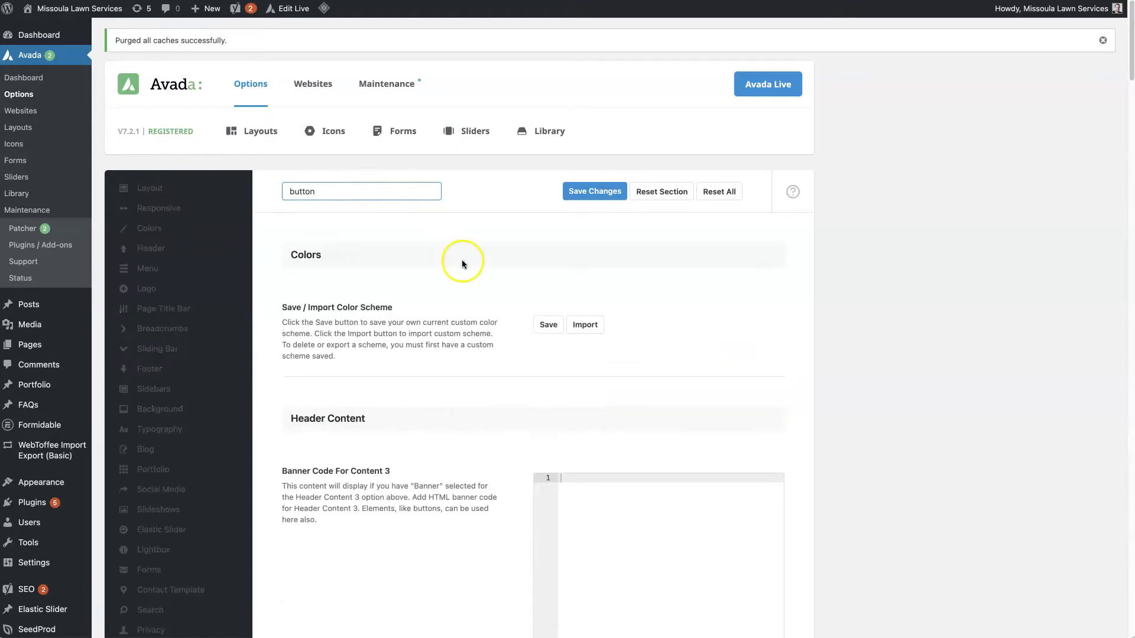
# - Scroll the 'button' results from General Blog and General Portfolio down to Avada Builder Elements
pyautogui.scroll(-12, 463, 264)
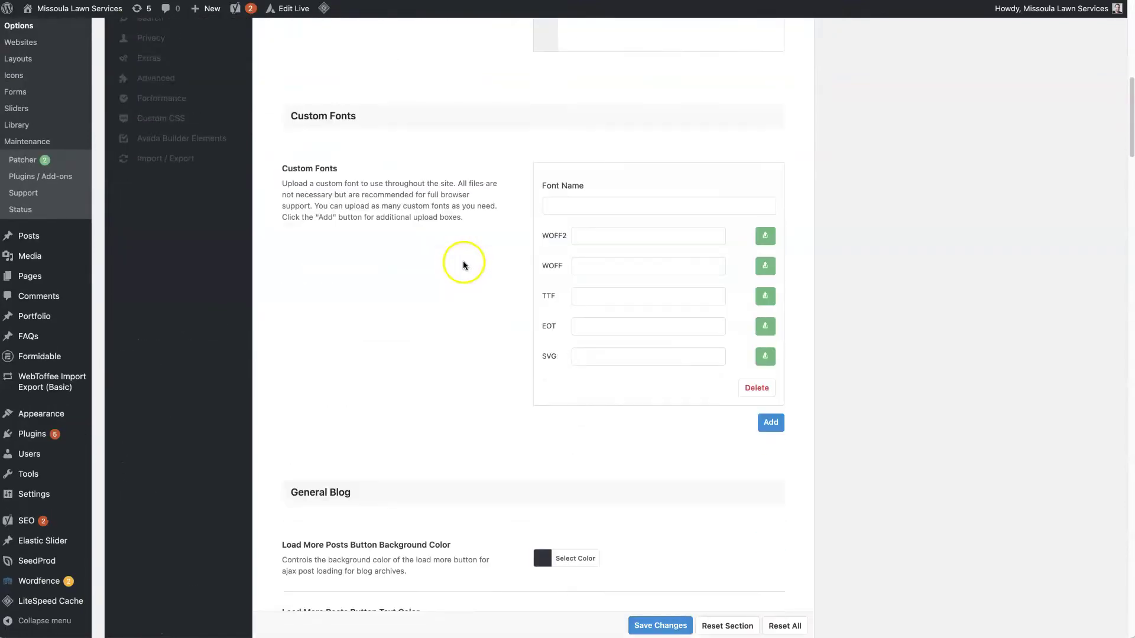
pyautogui.scroll(-3, 463, 264)
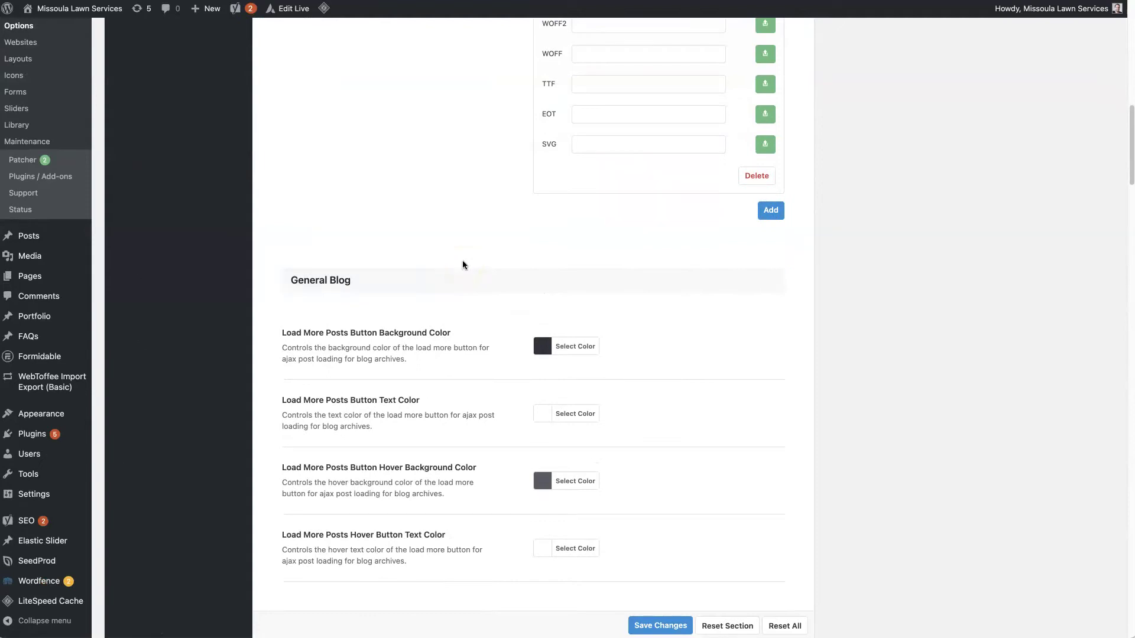
pyautogui.scroll(-1, 463, 264)
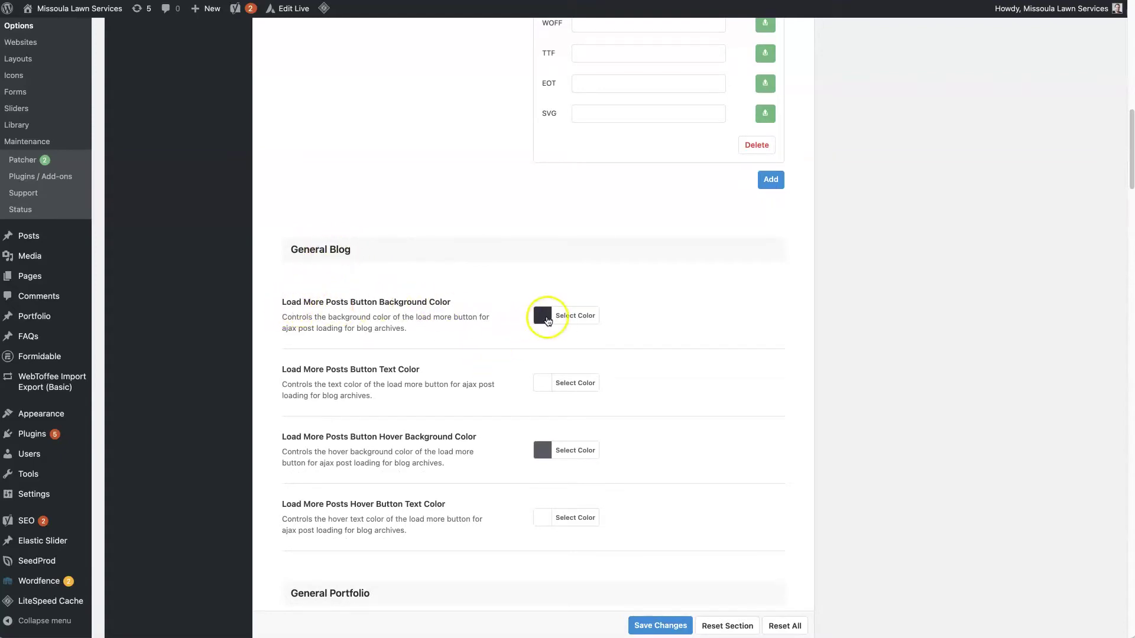
pyautogui.scroll(-10, 434, 367)
pyautogui.scroll(-20, 433, 370)
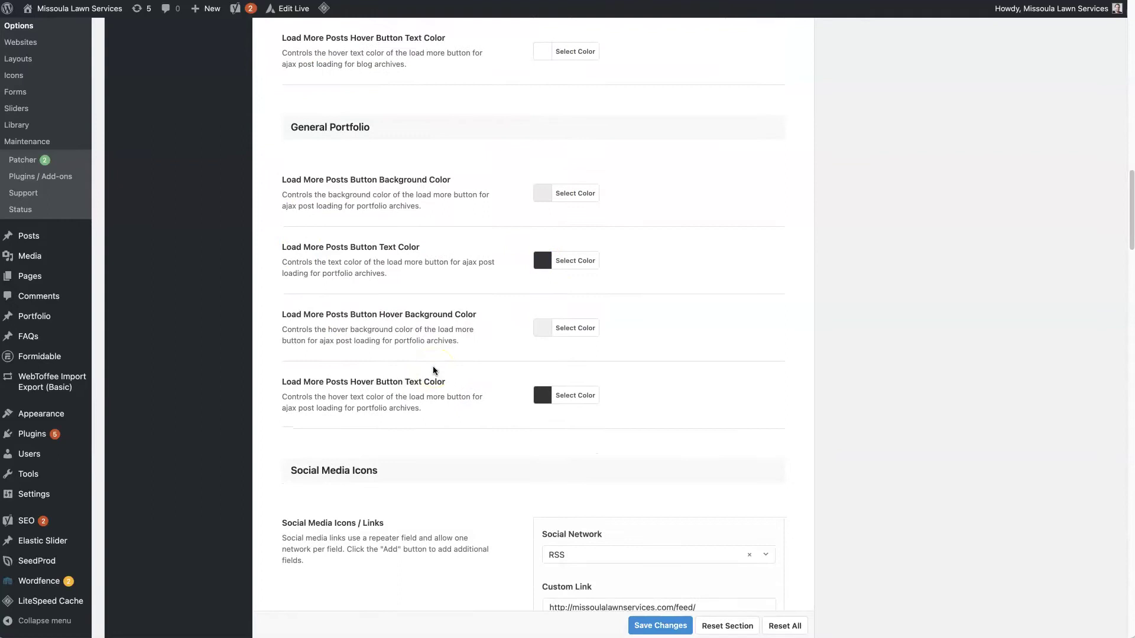
pyautogui.scroll(-20, 433, 370)
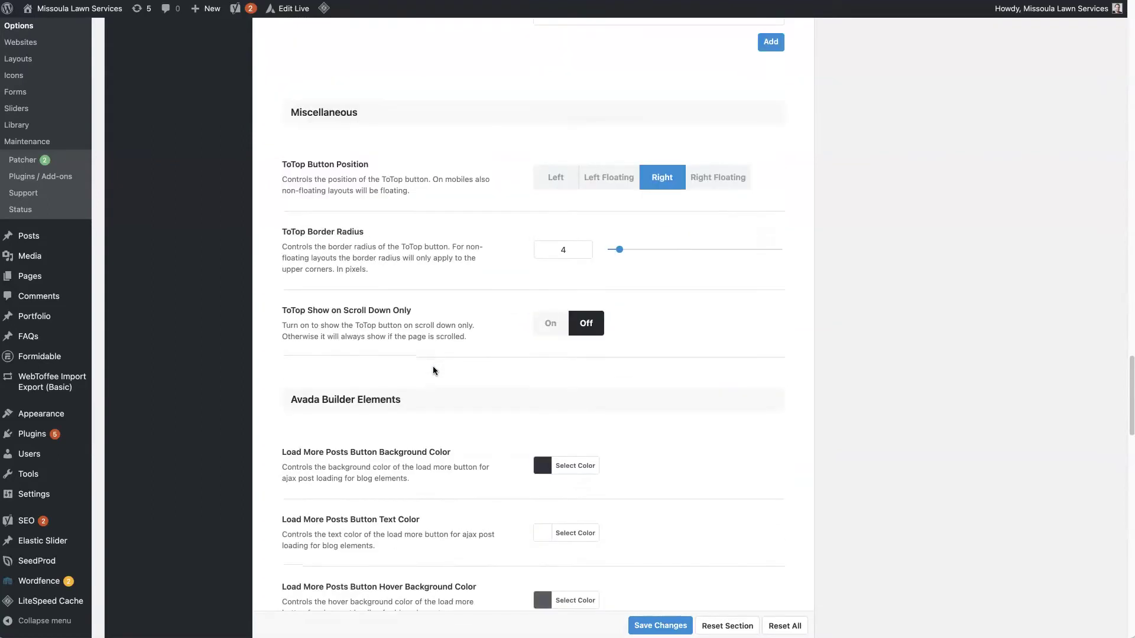
pyautogui.scroll(20, 433, 370)
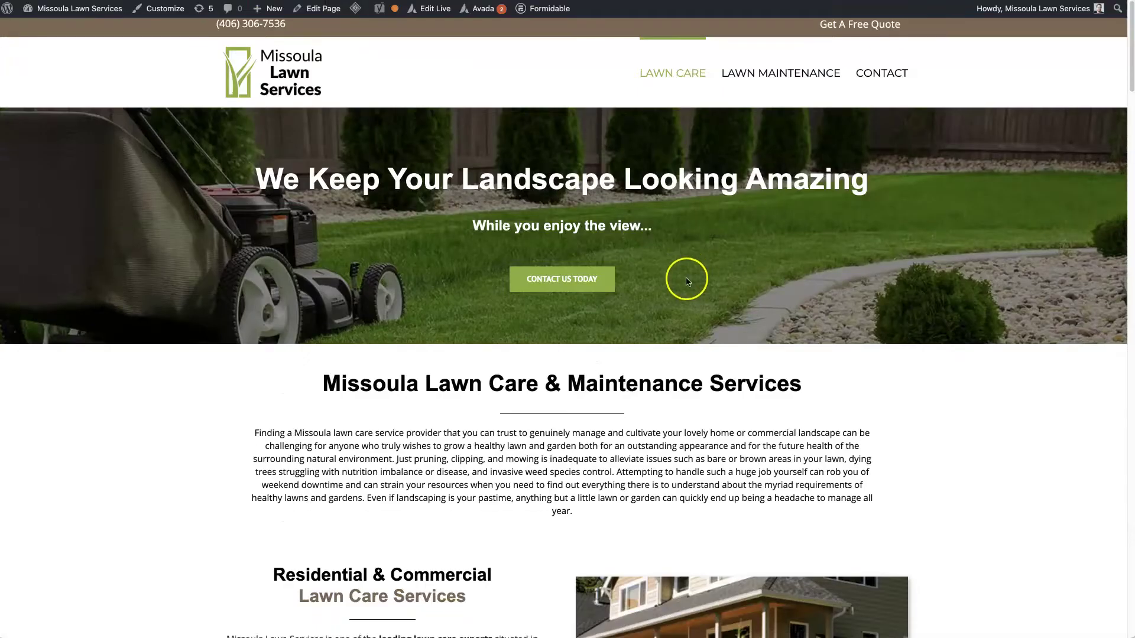
# - Inspect the Button Gradient Top Color (#87b032) and its black hover colour
pyautogui.scroll(-3, 651, 248)
pyautogui.scroll(-5, 458, 195)
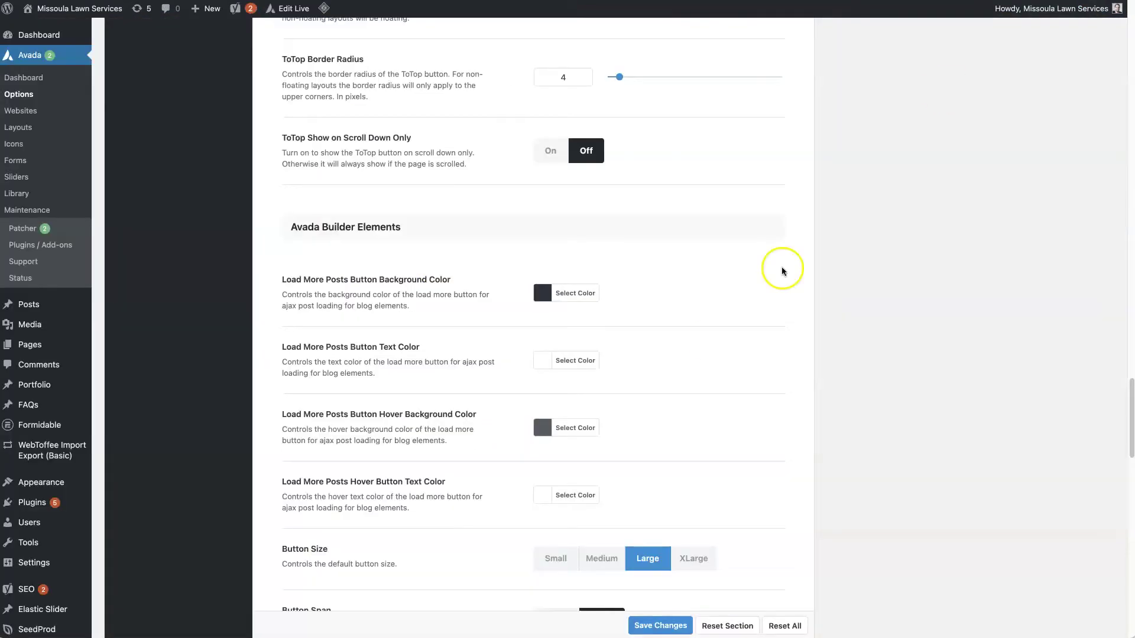
pyautogui.scroll(2, 711, 338)
pyautogui.scroll(-10, 710, 338)
pyautogui.scroll(-3, 711, 338)
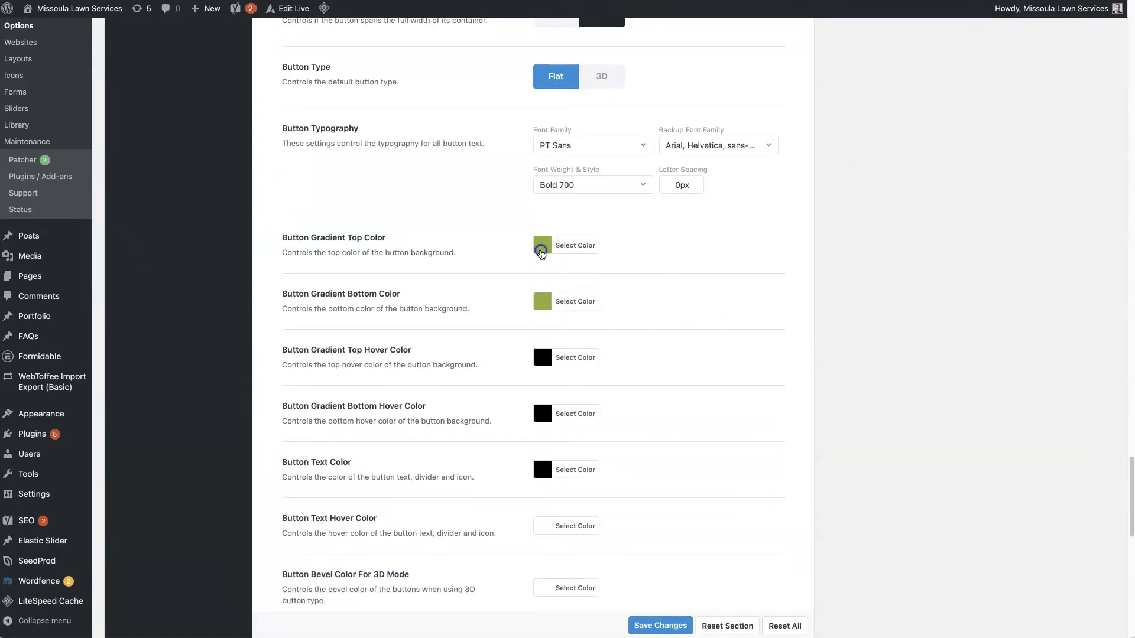
pyautogui.click(541, 253)
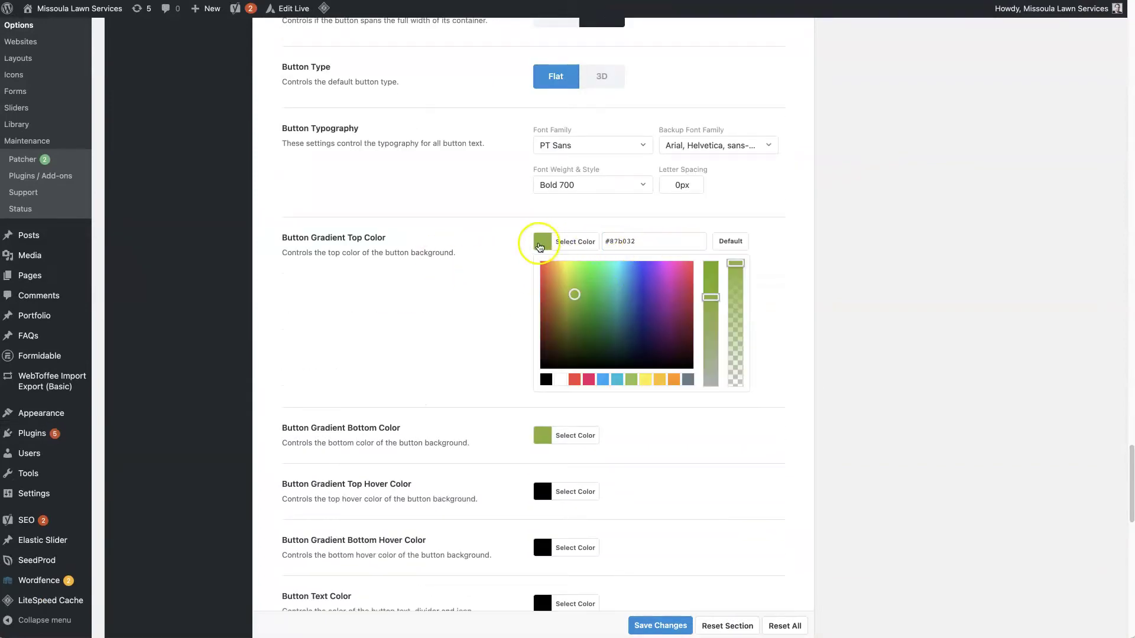
pyautogui.click(464, 294)
pyautogui.click(544, 364)
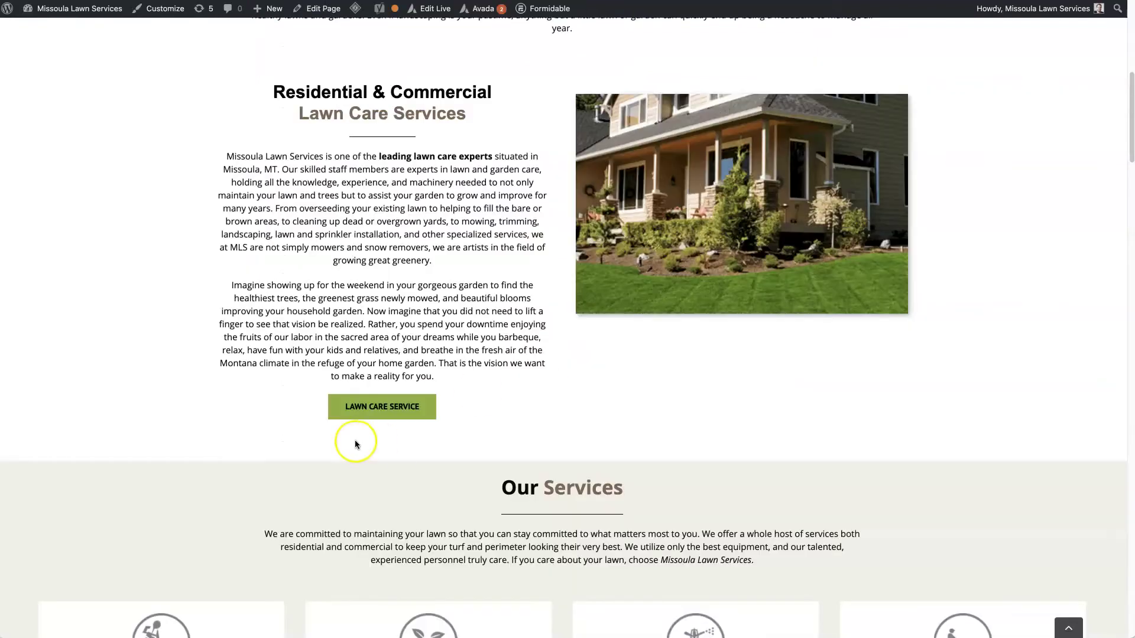
pyautogui.click(371, 414)
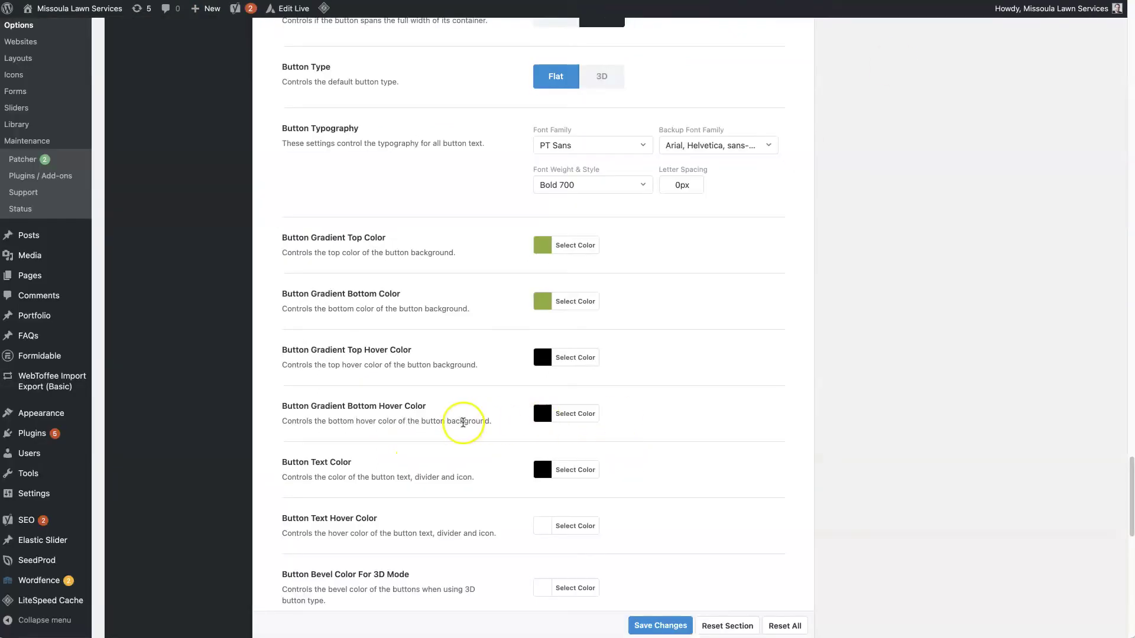
# - Scroll through the button text and border colour settings and back up
pyautogui.scroll(-2, 461, 421)
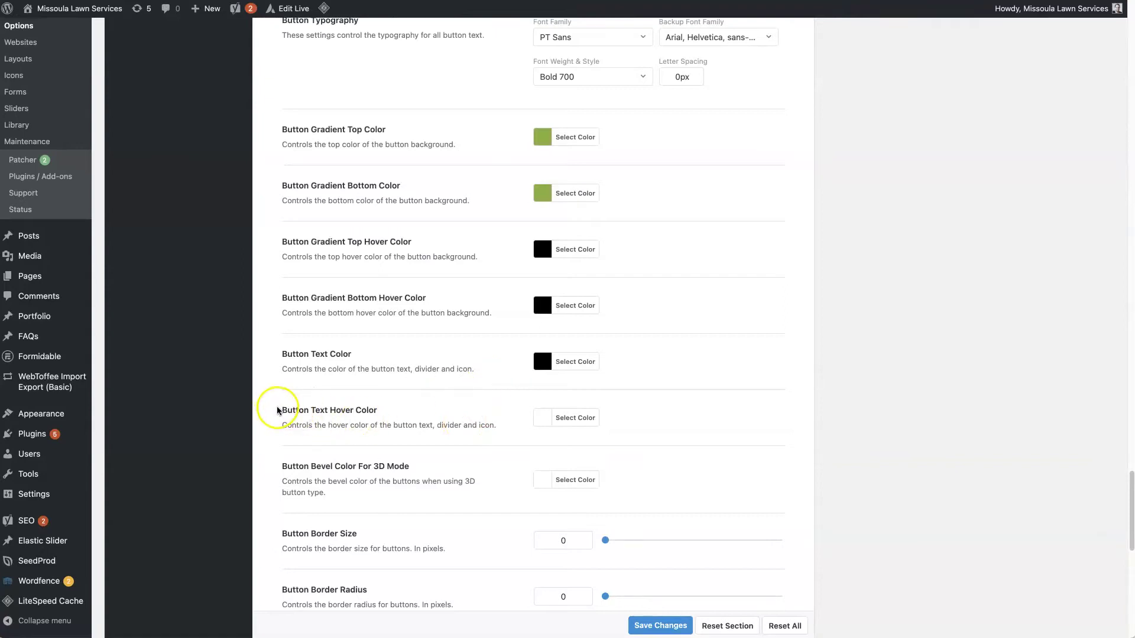
pyautogui.moveTo(278, 411); pyautogui.dragTo(379, 418)
pyautogui.click(378, 418)
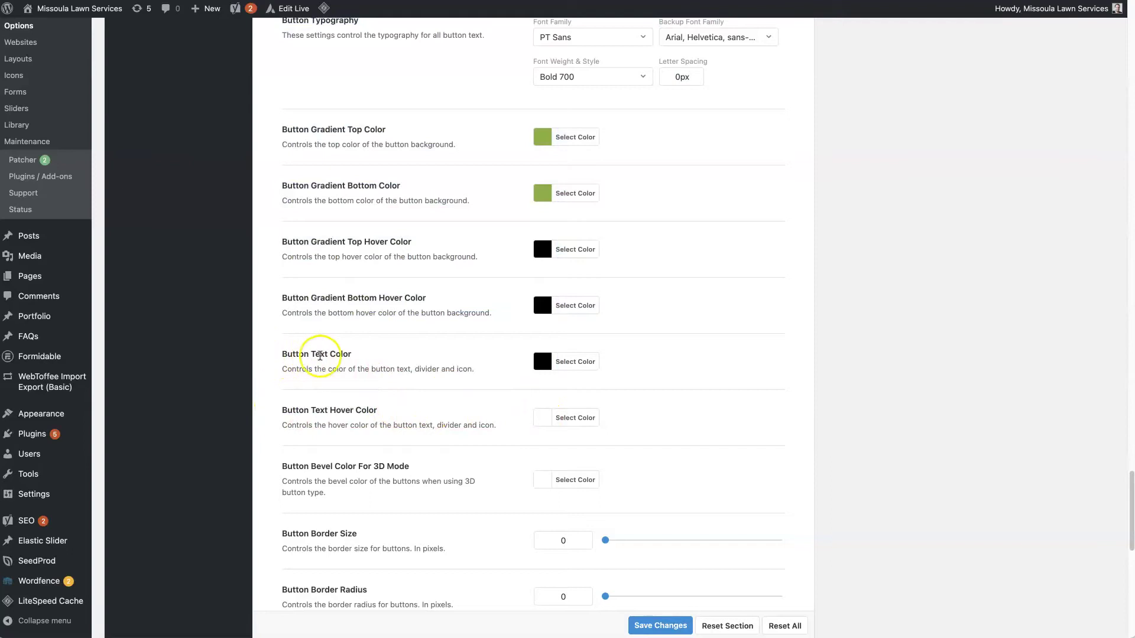
pyautogui.scroll(-5, 471, 436)
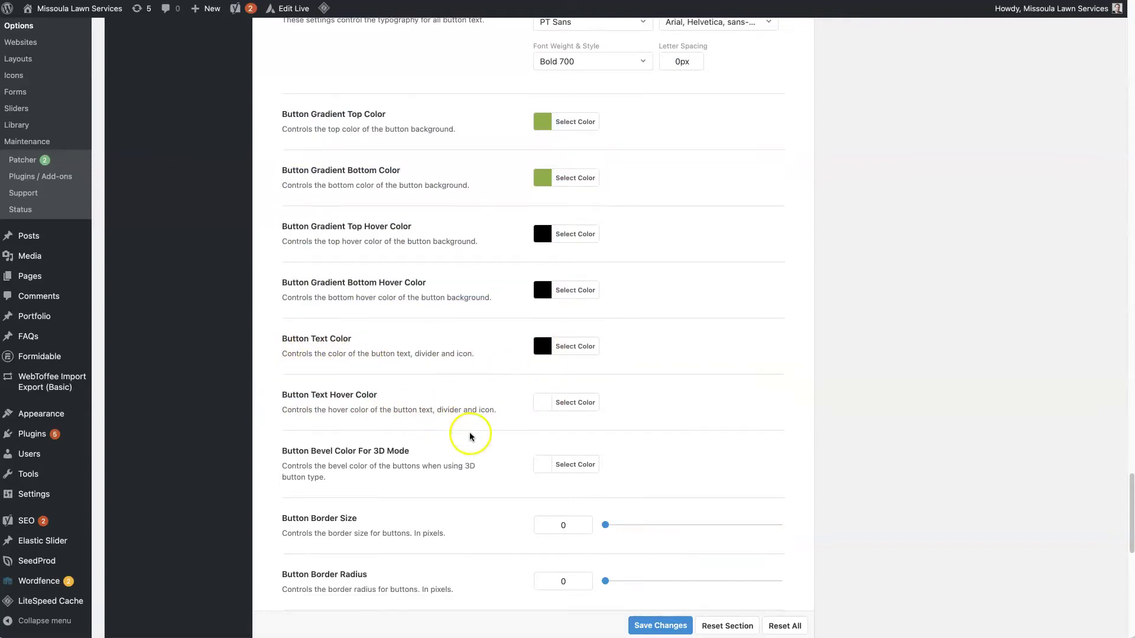
pyautogui.scroll(-7, 456, 385)
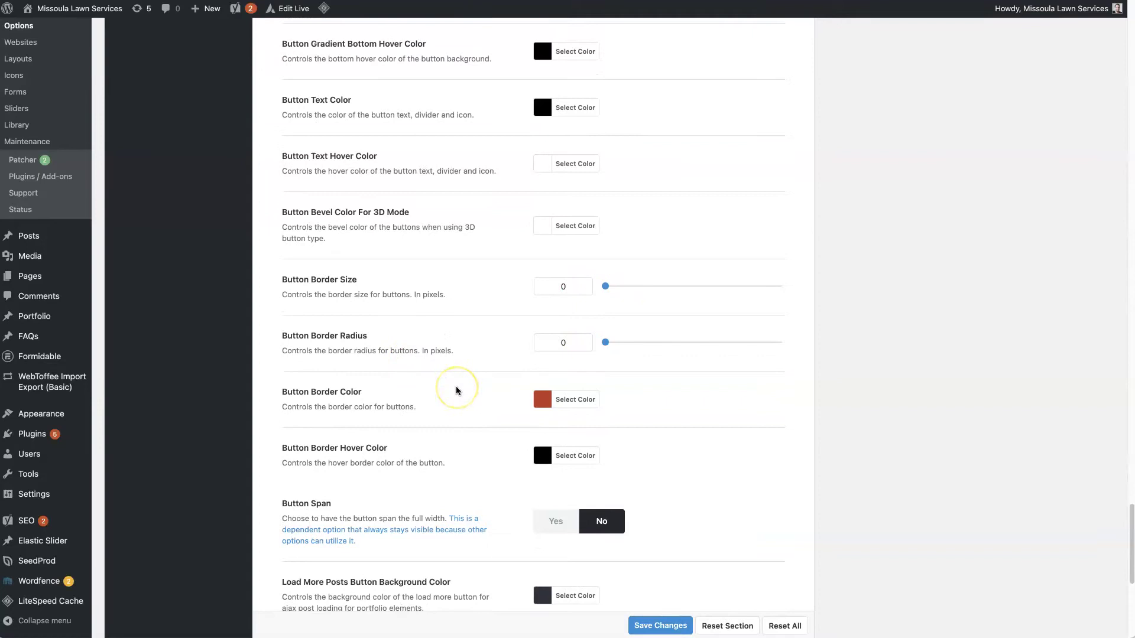
pyautogui.scroll(-2, 456, 385)
pyautogui.scroll(7, 456, 385)
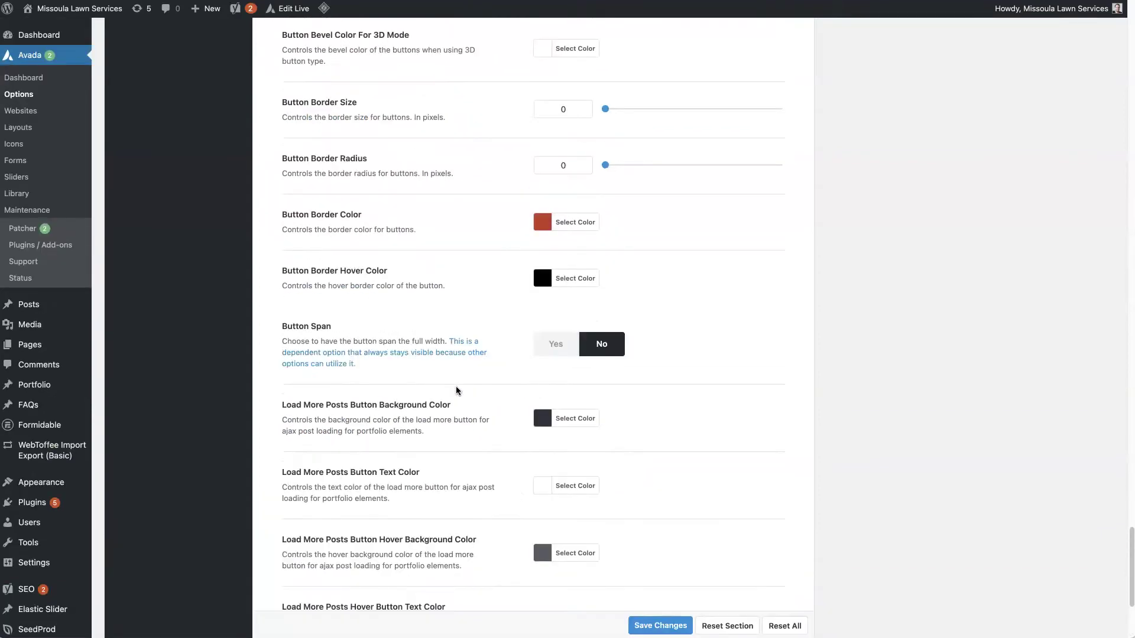
pyautogui.scroll(20, 455, 388)
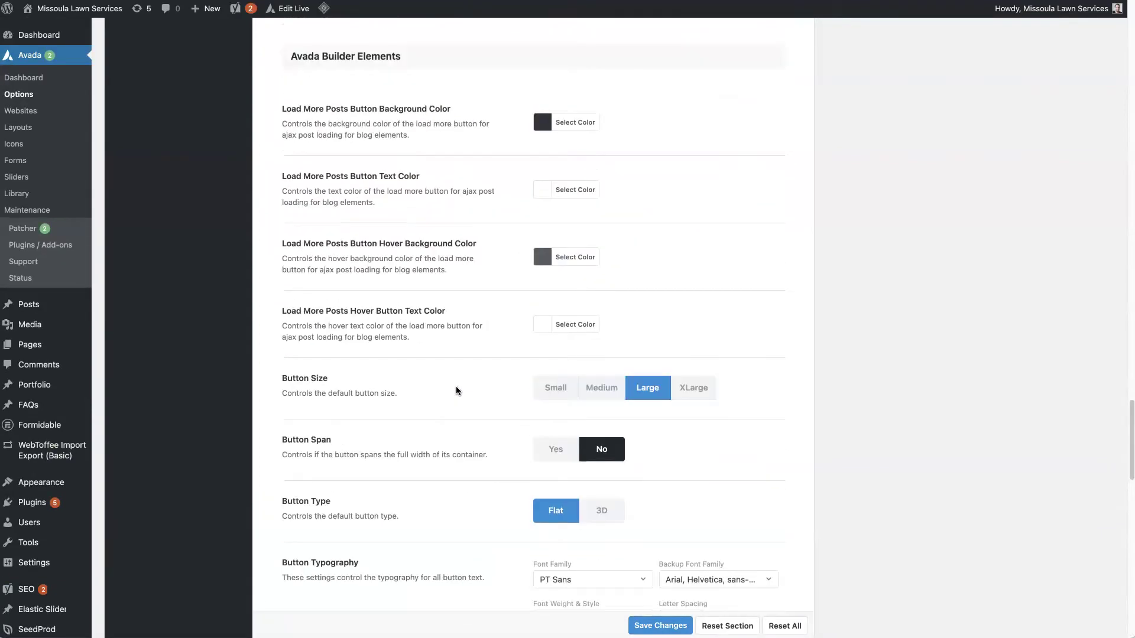
pyautogui.scroll(20, 456, 388)
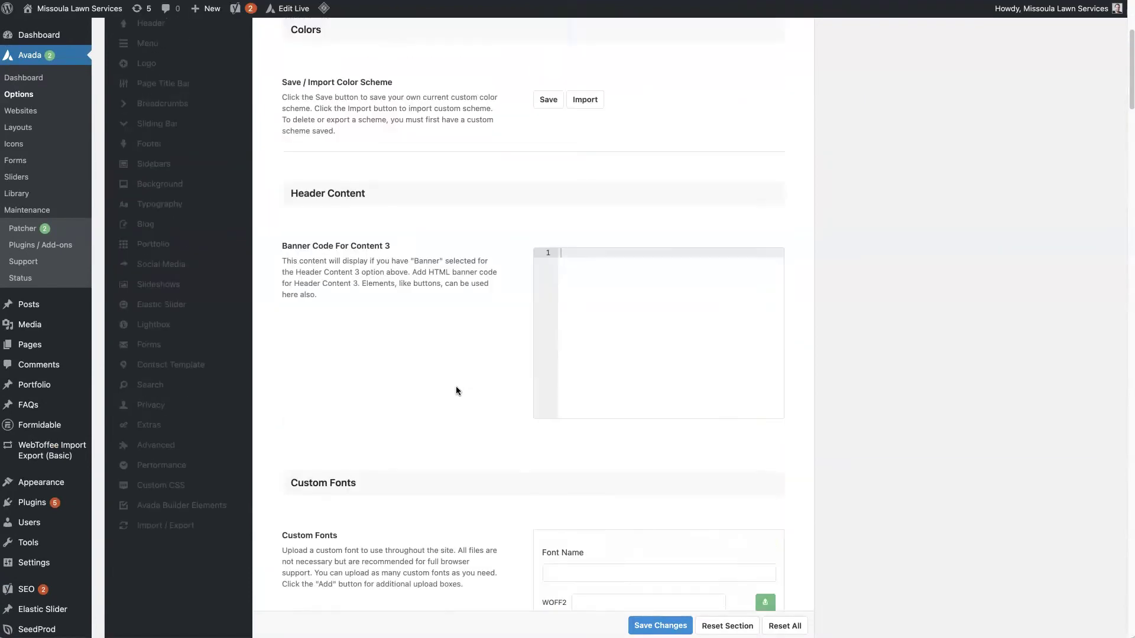
# - Clear the 'button' search and review Footer Content: 3 columns, Parallax background, copyright bar on
pyautogui.press('BackSpace')
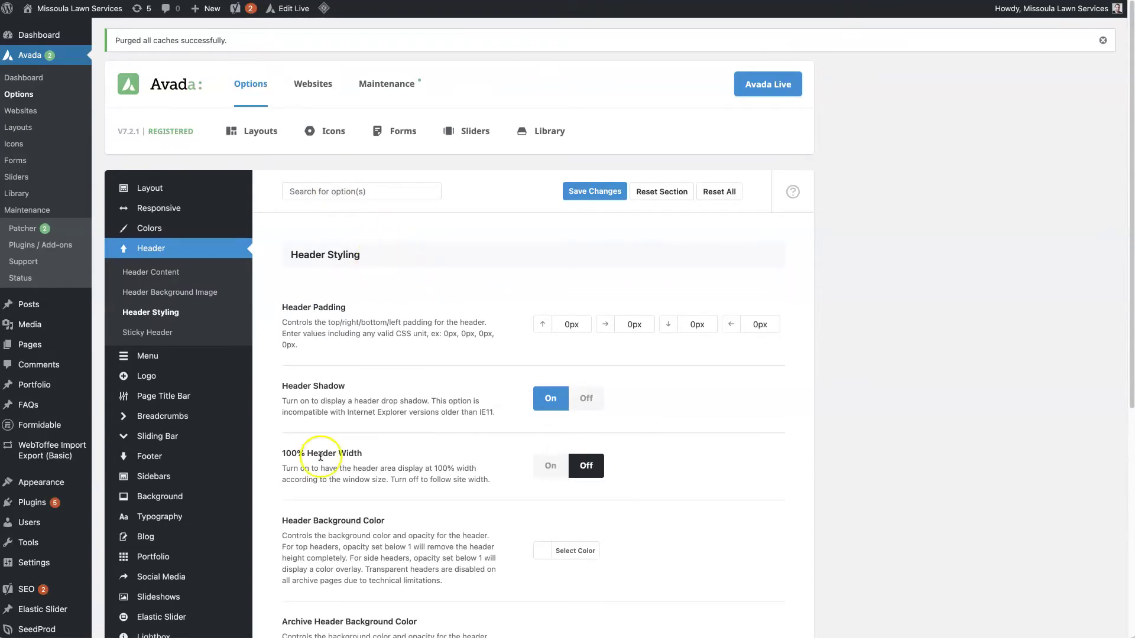
pyautogui.click(173, 457)
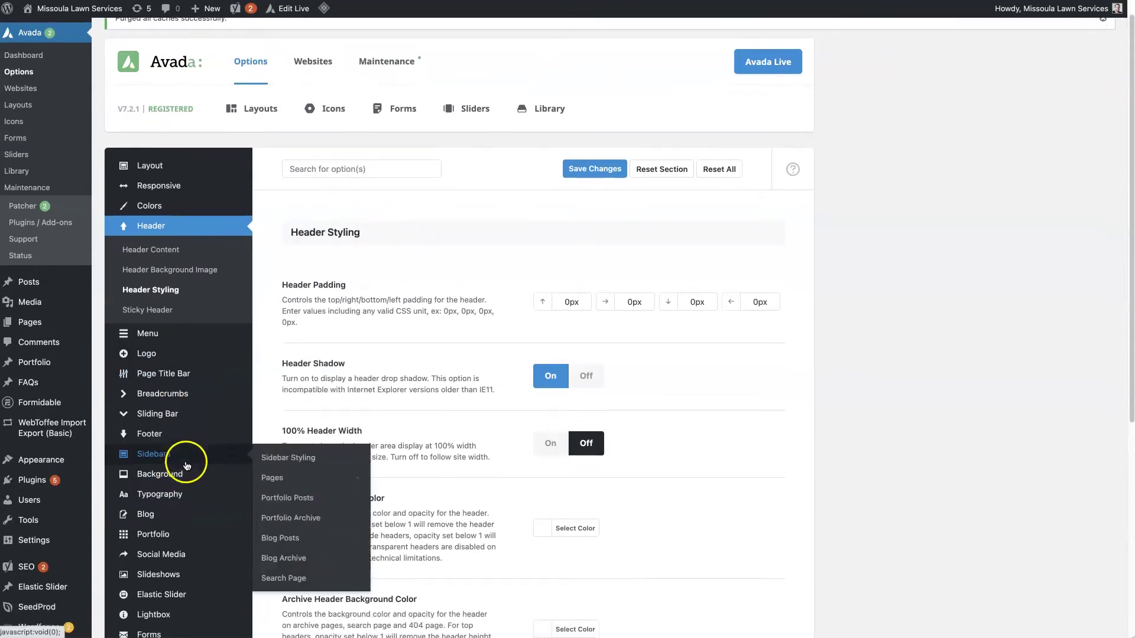
pyautogui.scroll(-10, 398, 449)
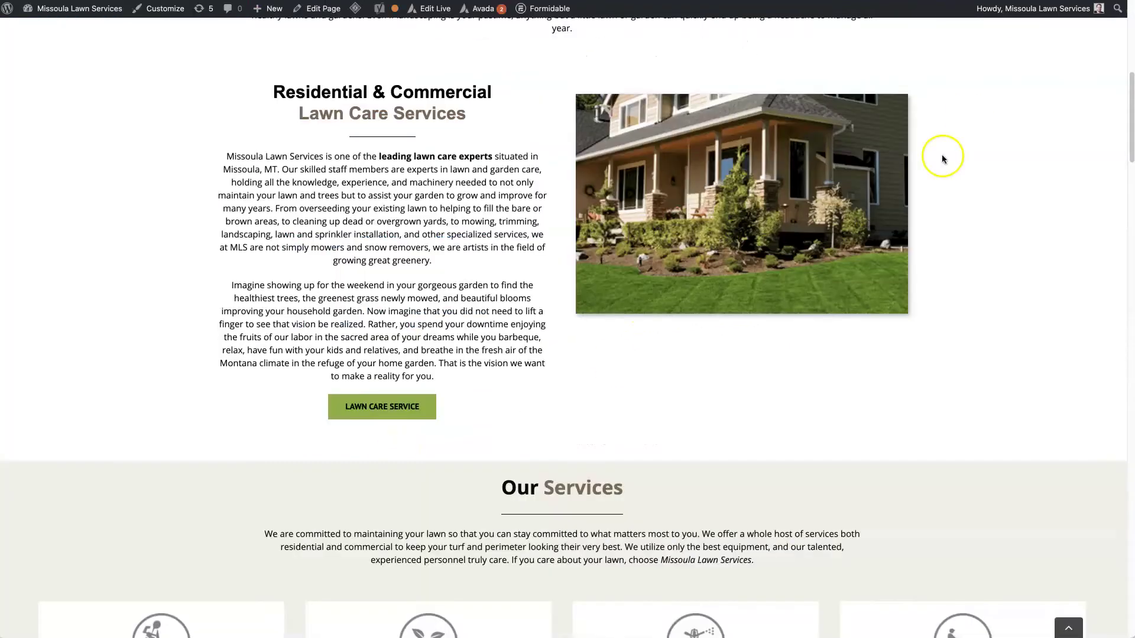
pyautogui.scroll(-15, 937, 158)
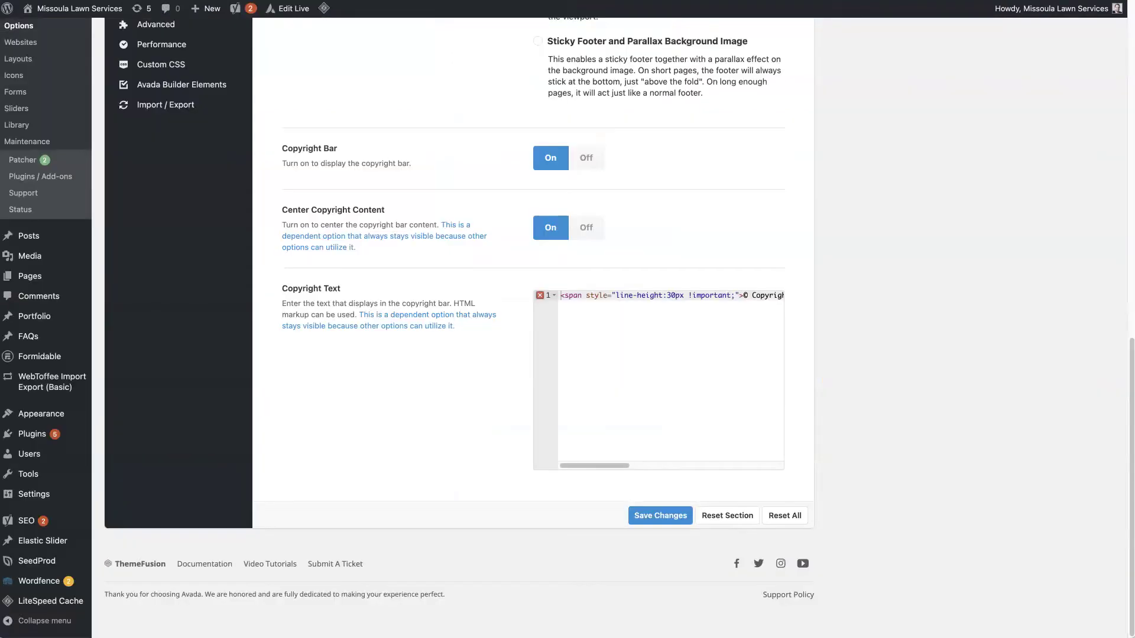
pyautogui.scroll(10, 444, 303)
pyautogui.scroll(-1, 451, 295)
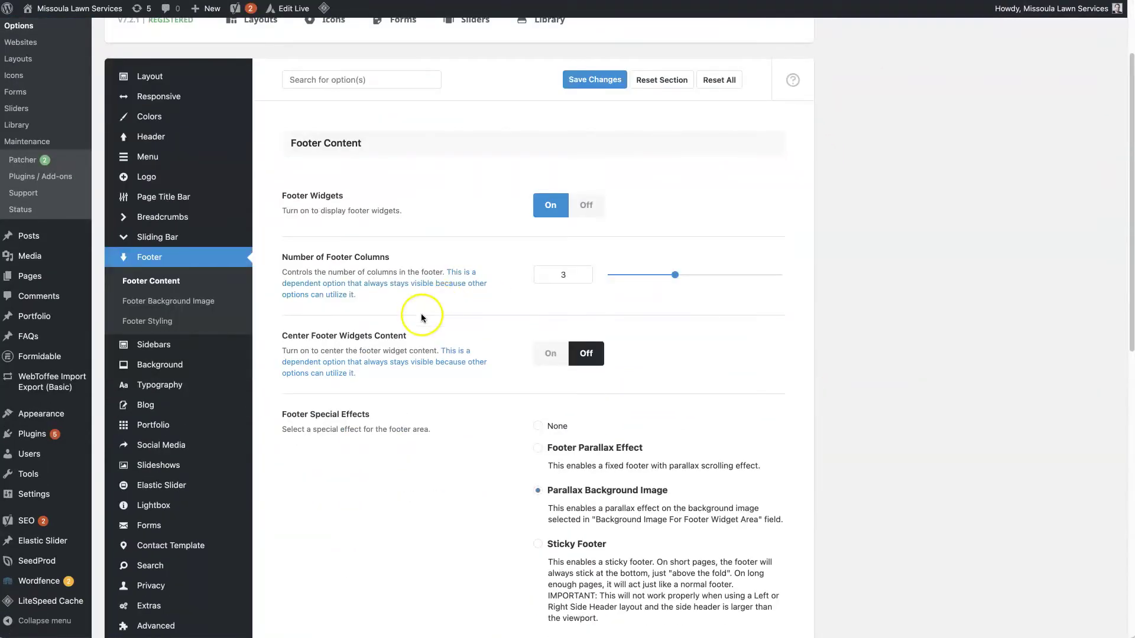
pyautogui.moveTo(223, 461)
pyautogui.scroll(-5, 189, 464)
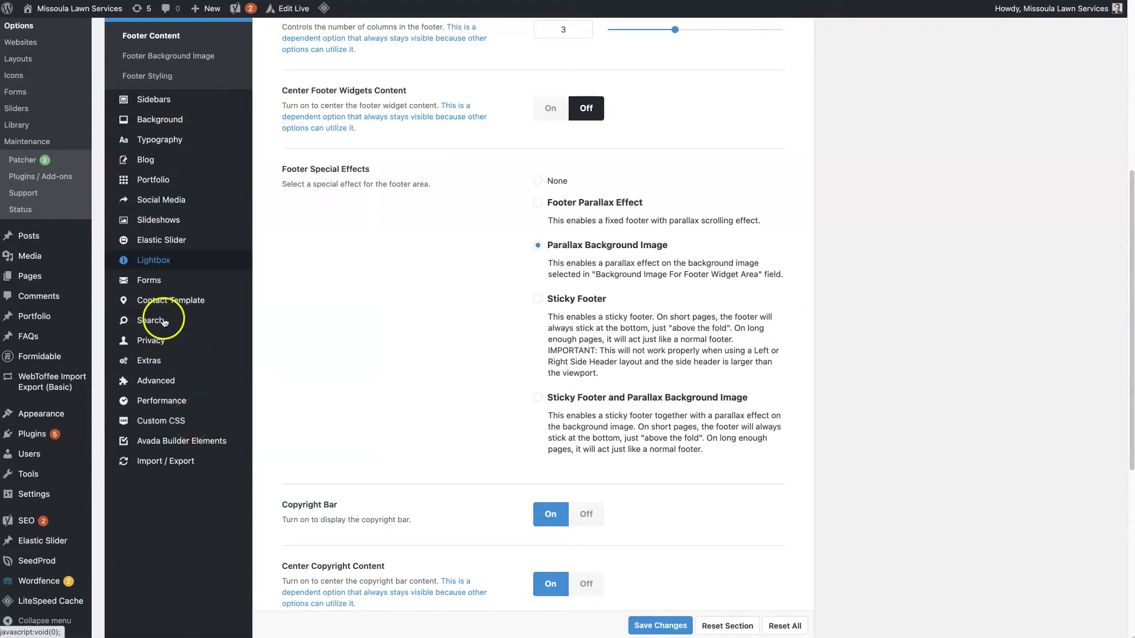
# - Open Custom CSS to view the existing rules, including mobile footer-widget centring
pyautogui.click(163, 422)
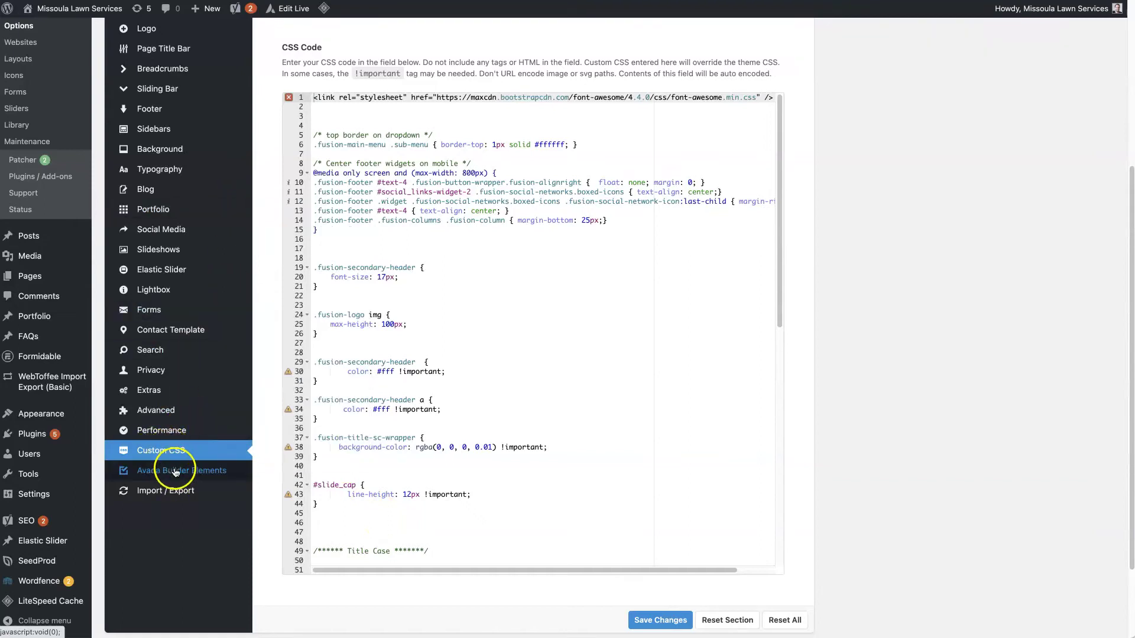
pyautogui.click(173, 468)
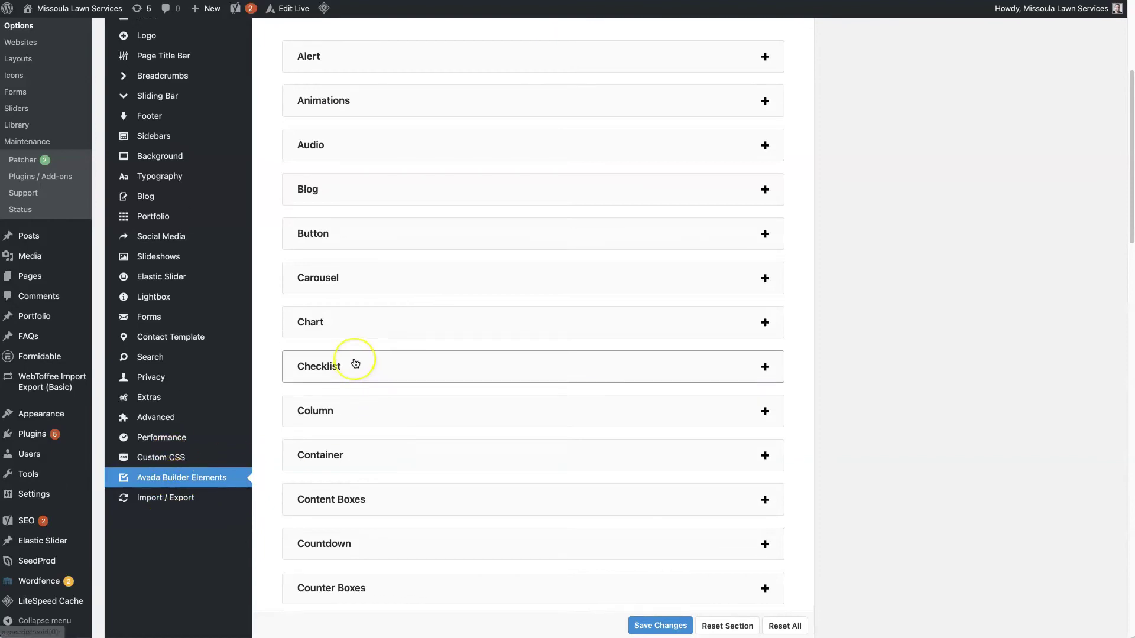
pyautogui.scroll(5, 357, 431)
pyautogui.scroll(-2, 356, 359)
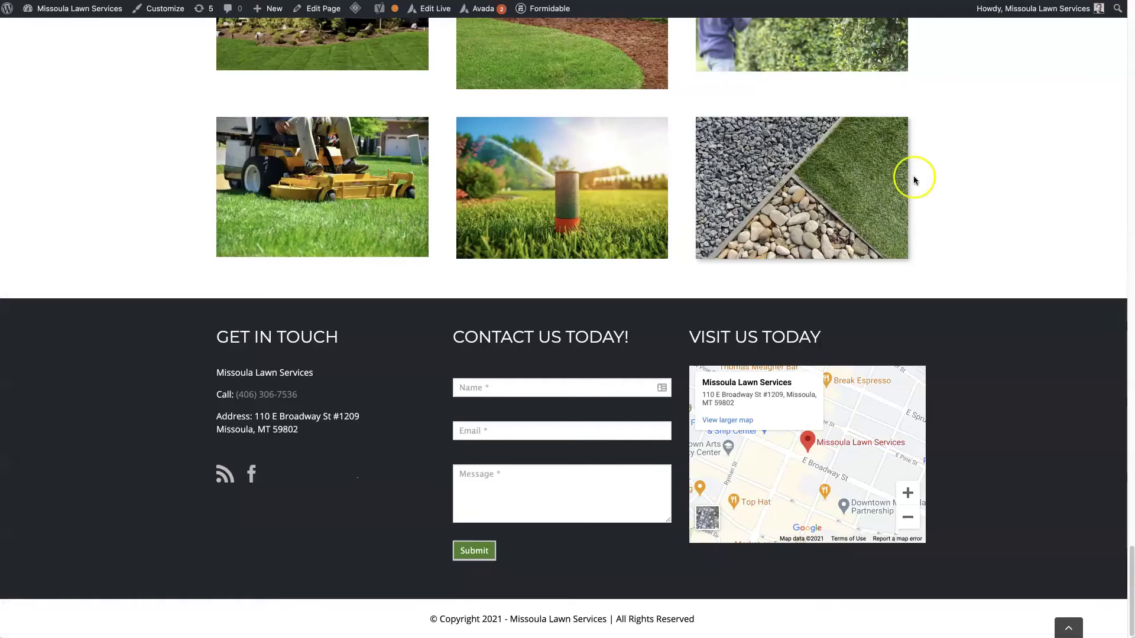
pyautogui.scroll(15, 918, 251)
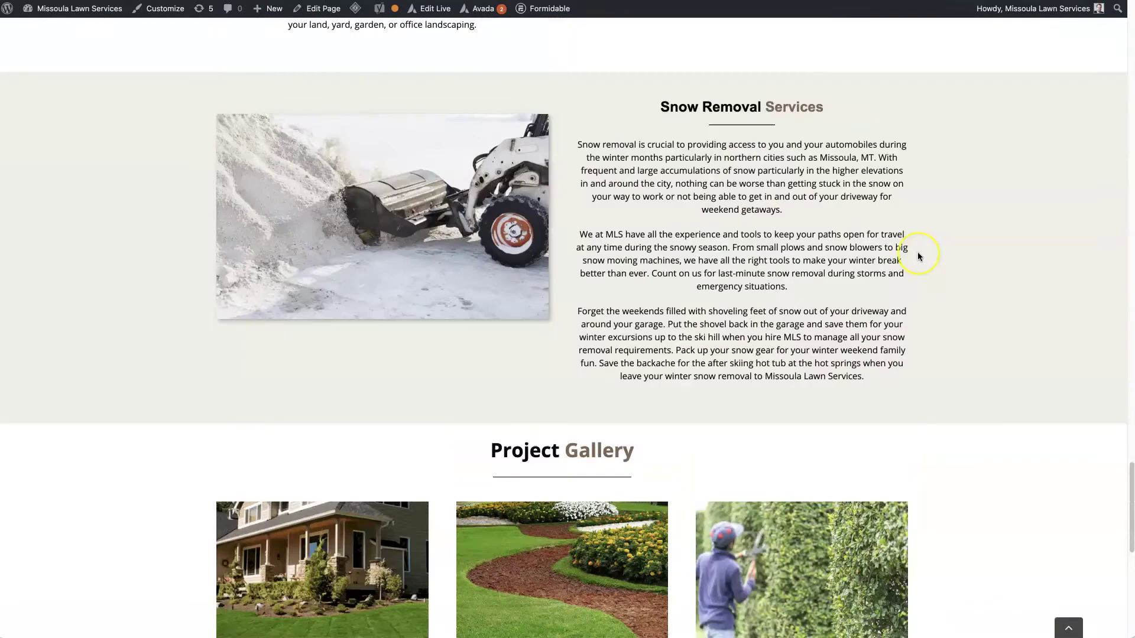
pyautogui.scroll(15, 917, 251)
pyautogui.scroll(-5, 917, 252)
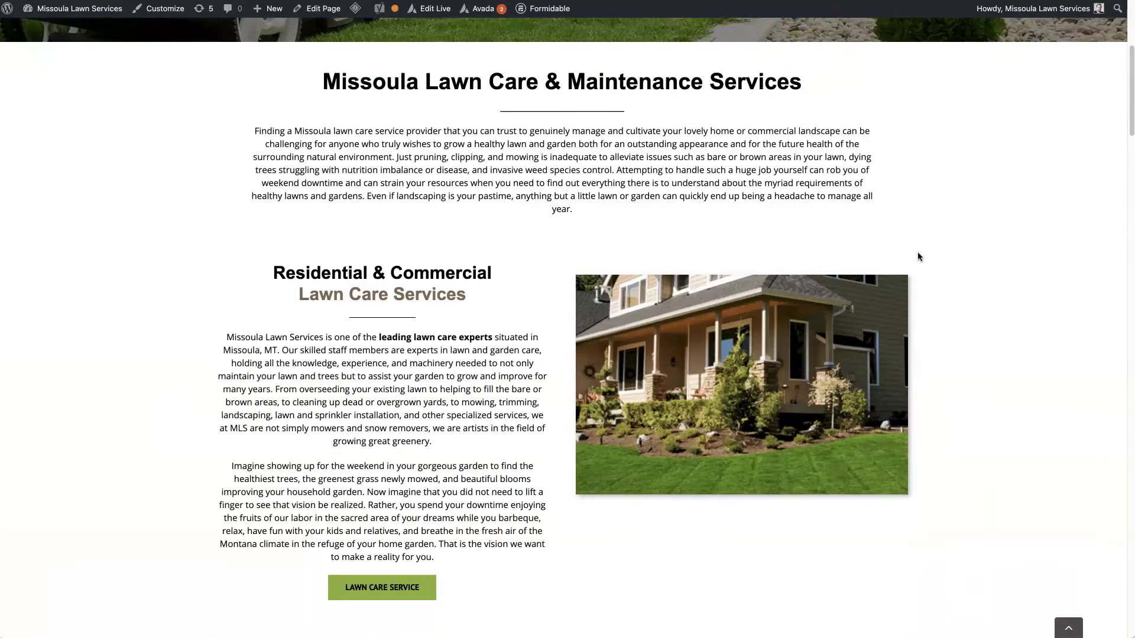
pyautogui.scroll(-2, 917, 251)
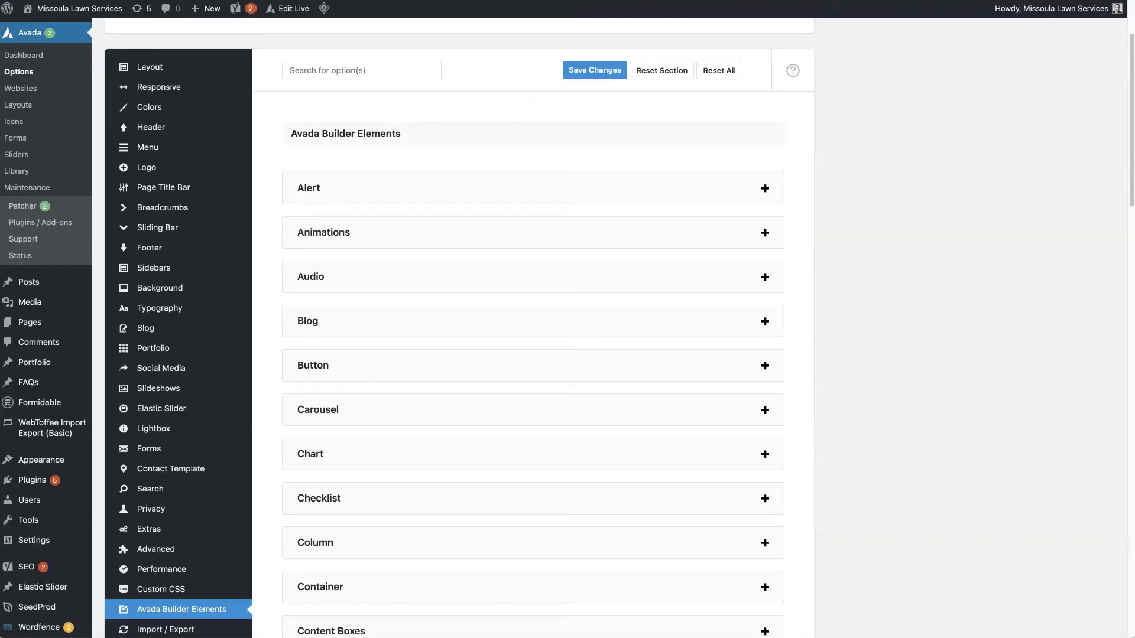
pyautogui.scroll(-1, 611, 234)
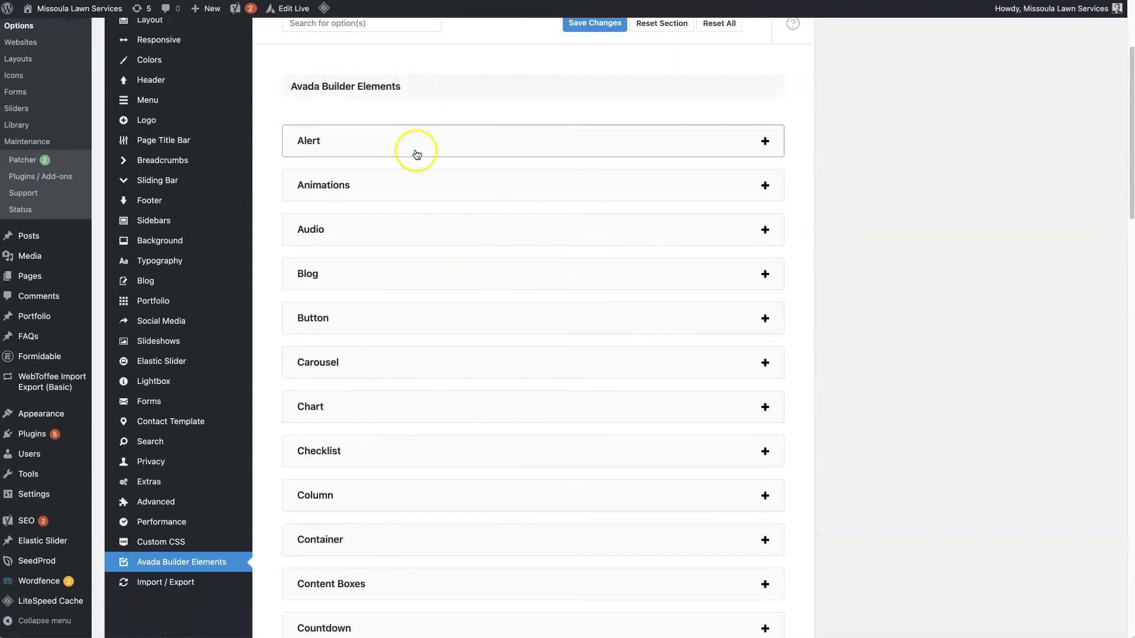
pyautogui.scroll(-20, 444, 401)
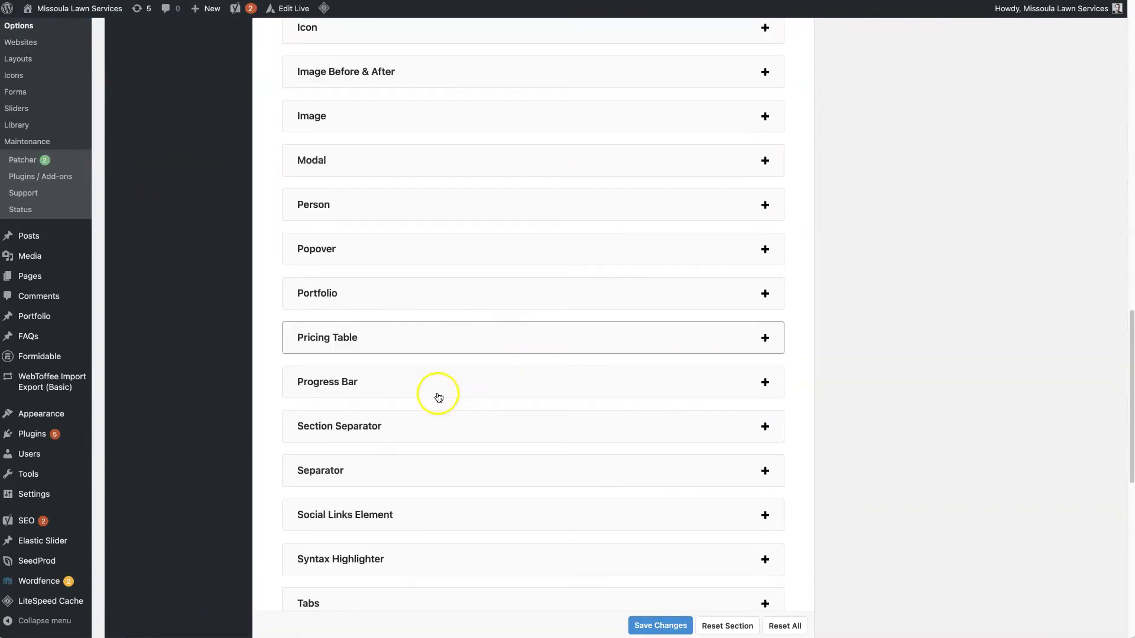
pyautogui.scroll(-5, 439, 397)
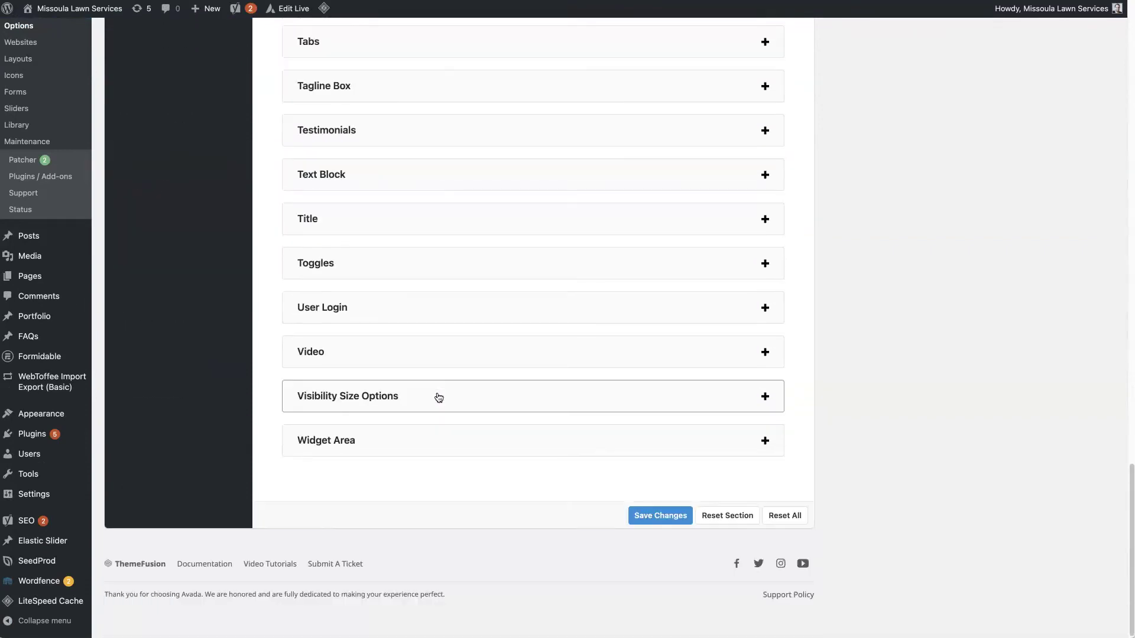
pyautogui.scroll(2, 413, 354)
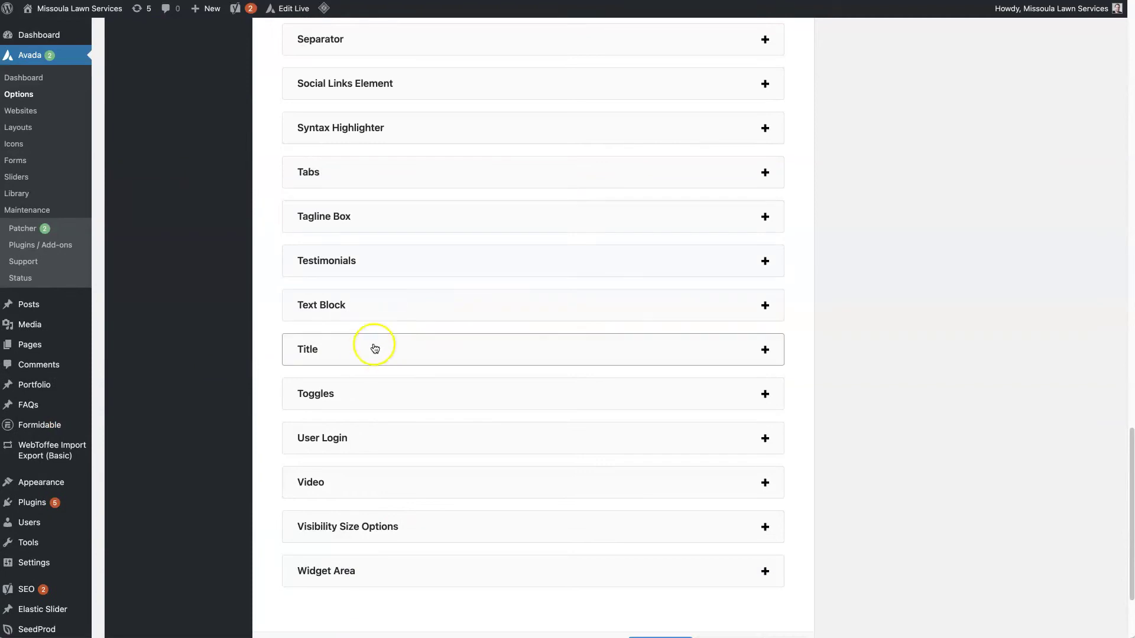
pyautogui.scroll(9, 406, 199)
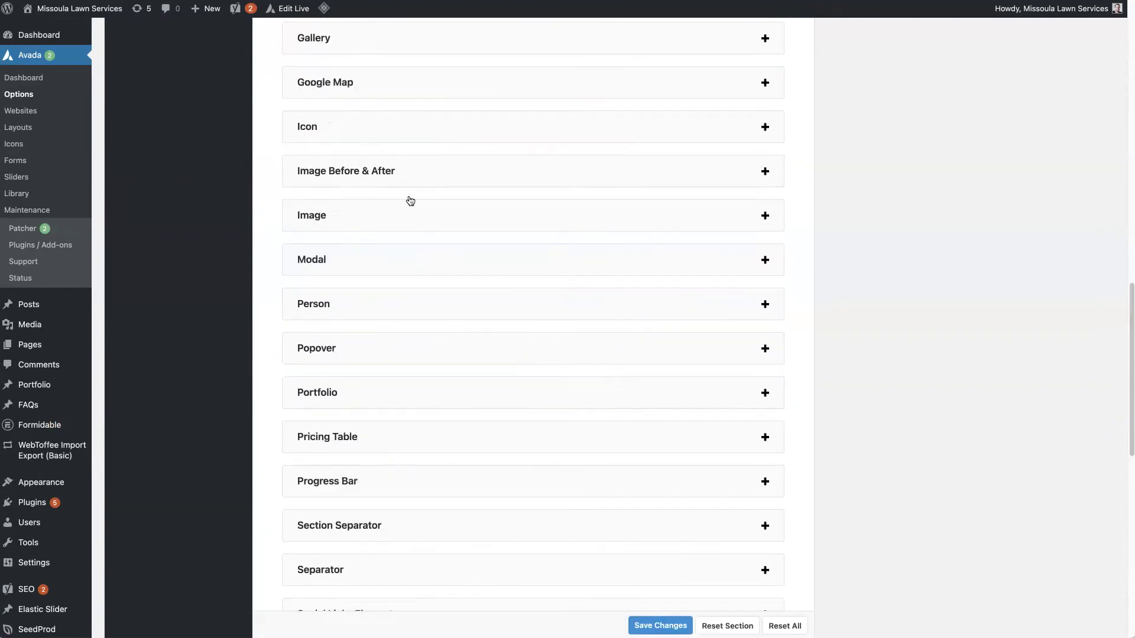
pyautogui.scroll(8, 410, 201)
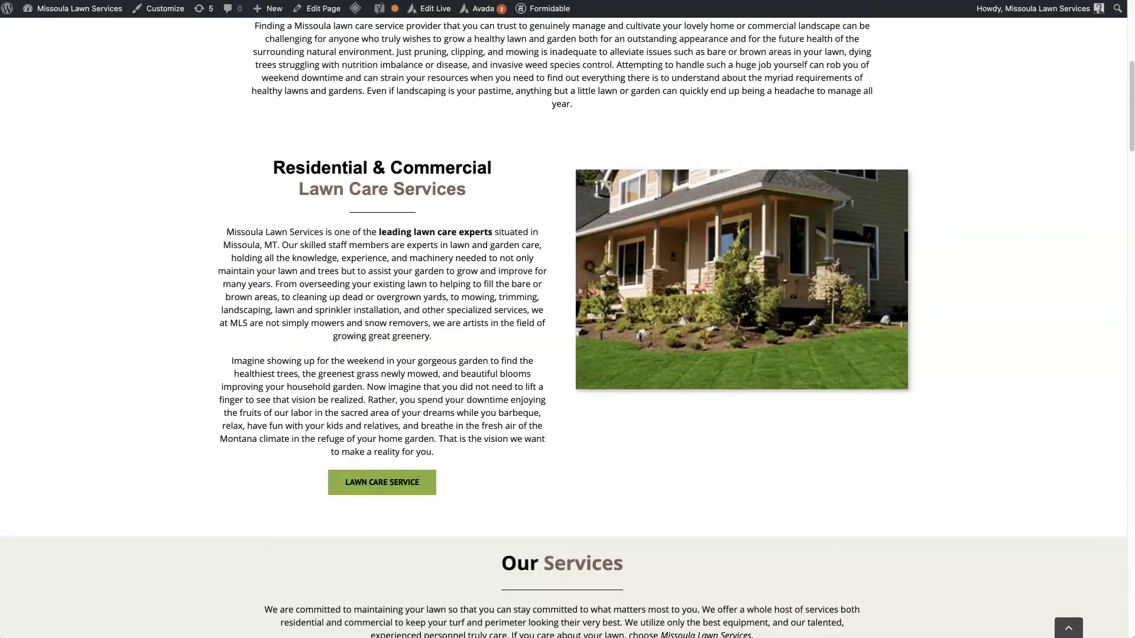
pyautogui.scroll(-8, 864, 310)
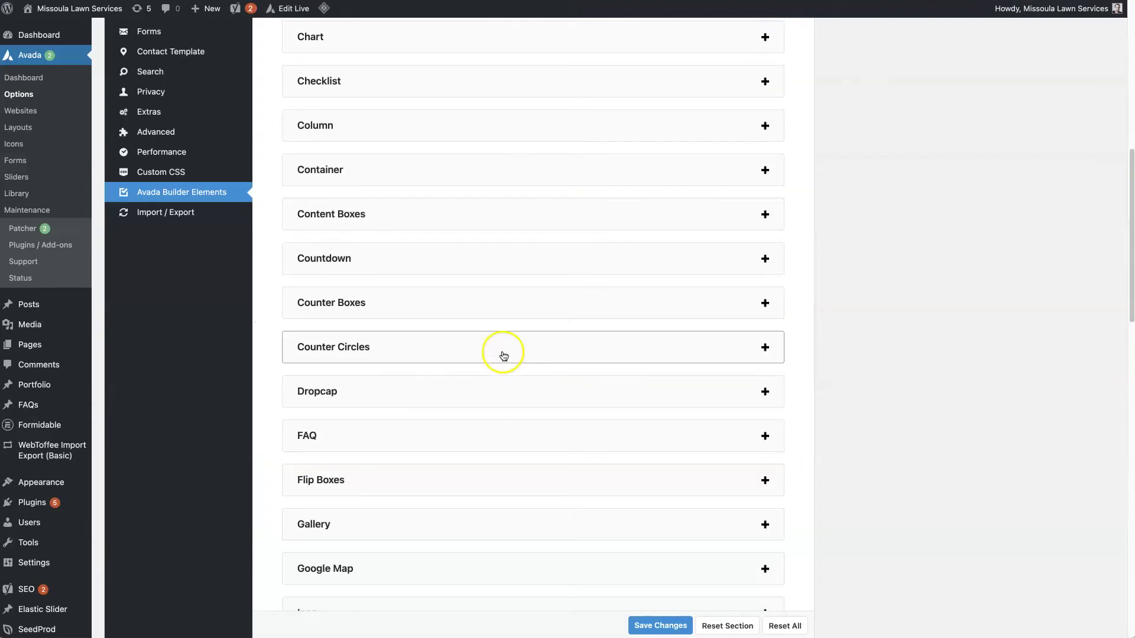
pyautogui.scroll(2, 502, 354)
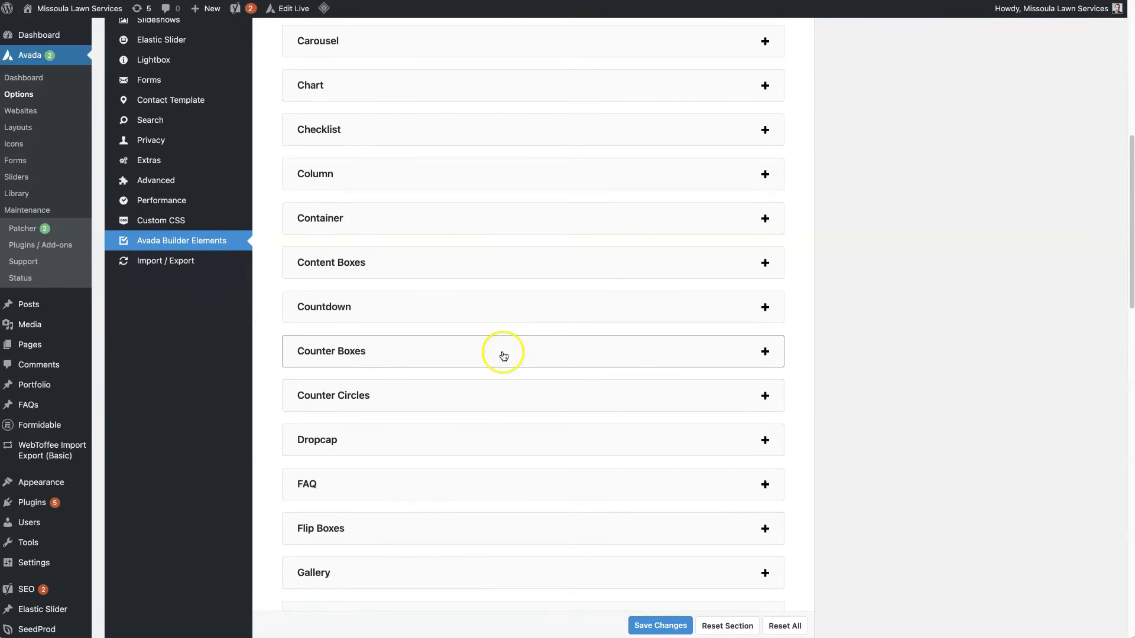
pyautogui.scroll(1, 503, 355)
pyautogui.click(407, 194)
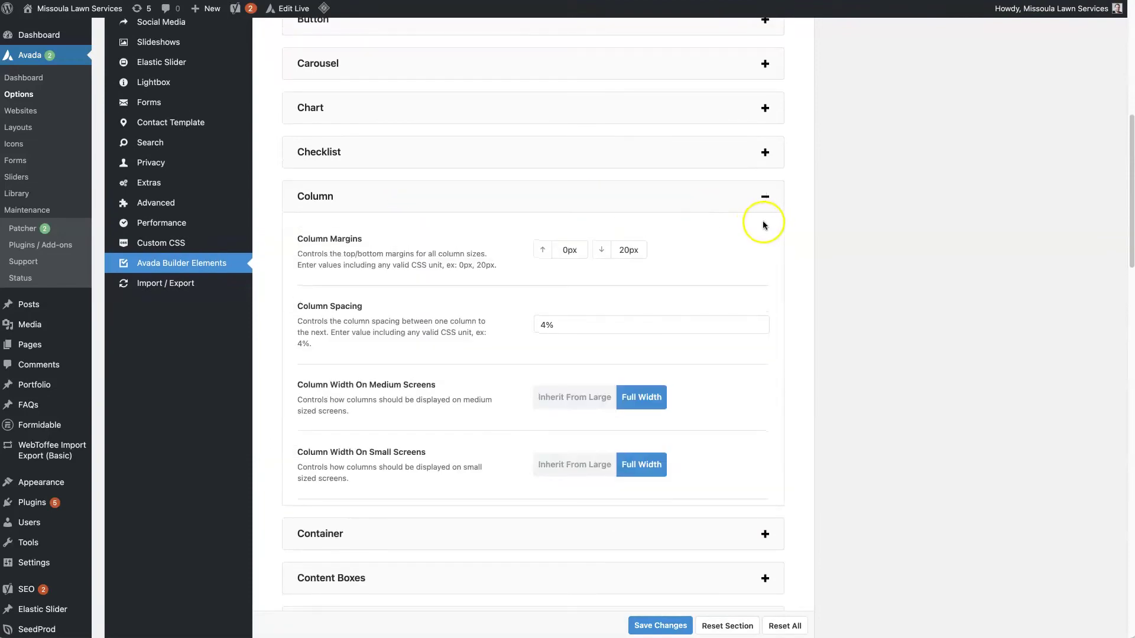
pyautogui.click(635, 250)
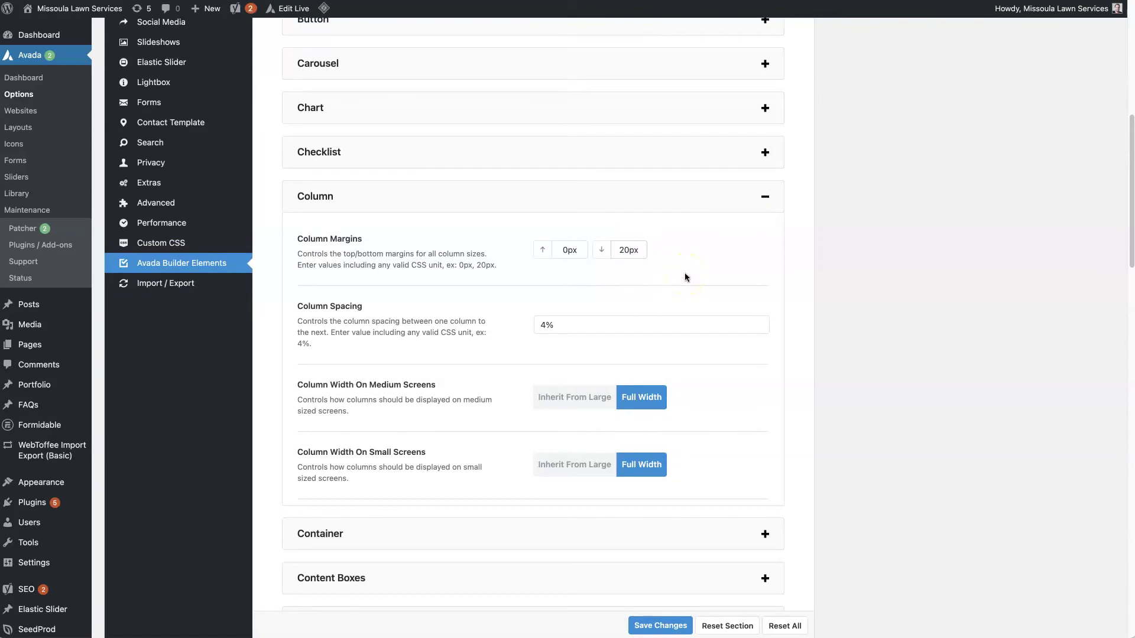
pyautogui.click(623, 249)
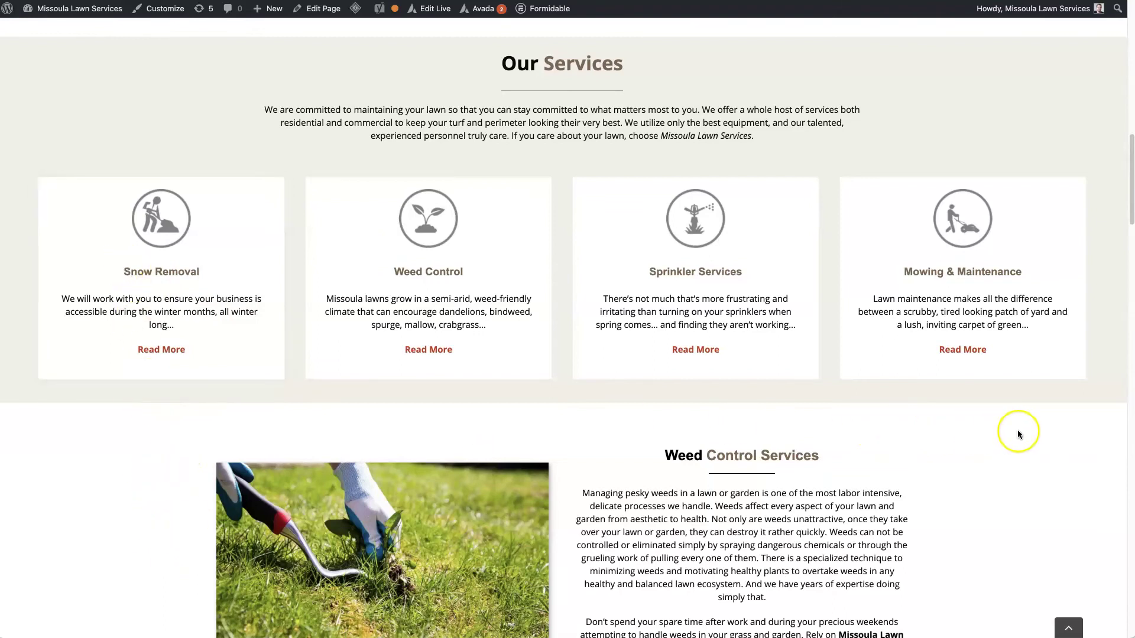
pyautogui.scroll(15, 1018, 434)
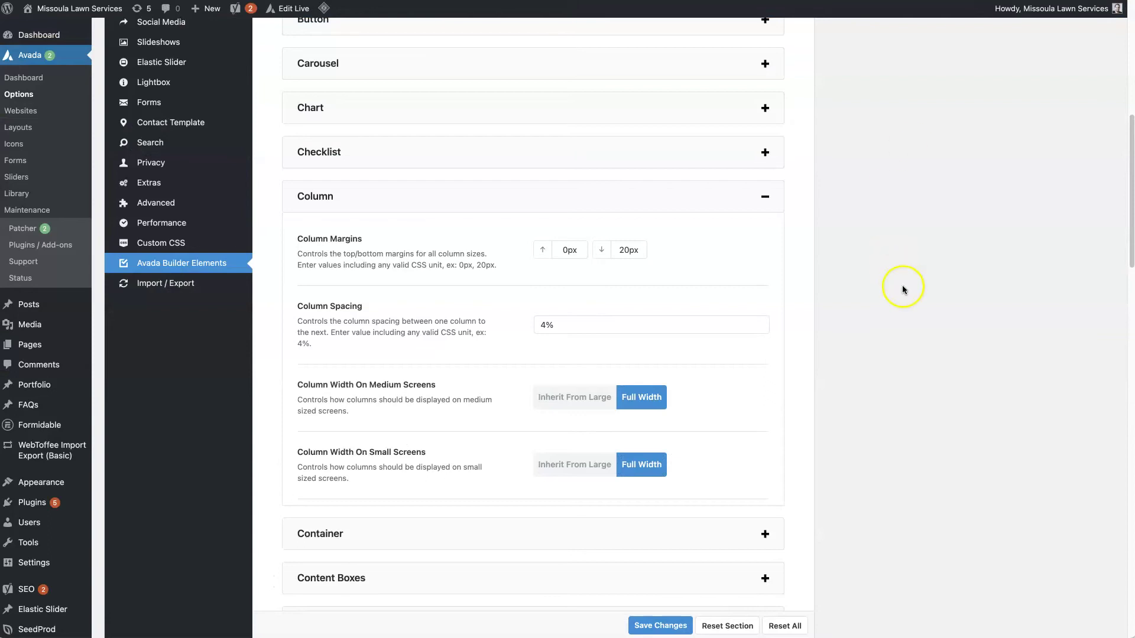
pyautogui.click(765, 197)
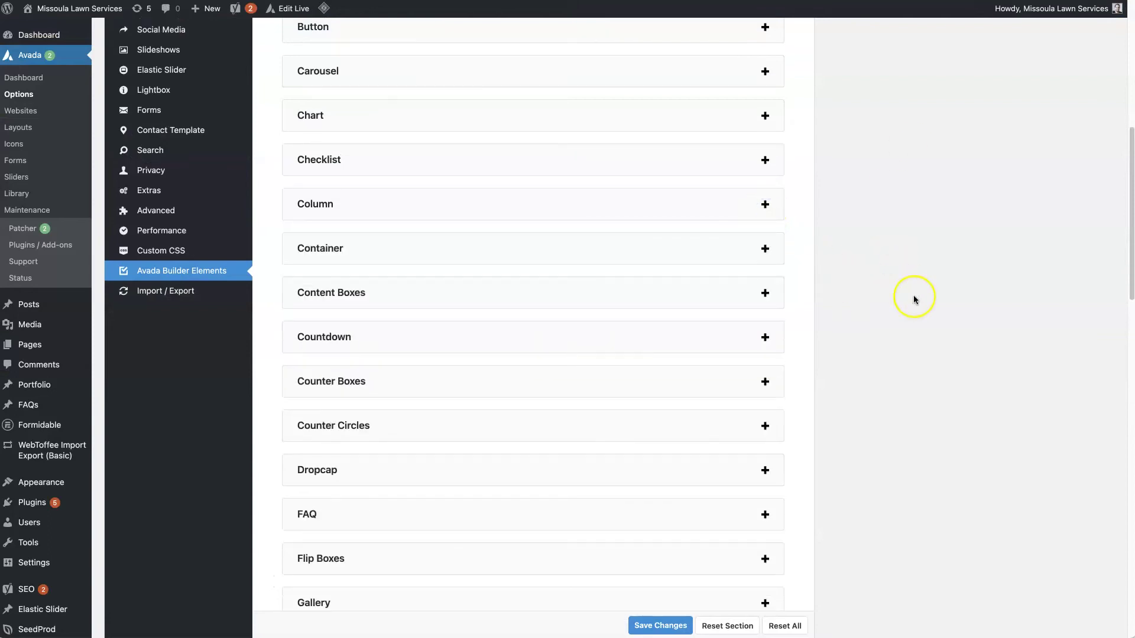
pyautogui.scroll(5, 913, 298)
pyautogui.scroll(3, 913, 300)
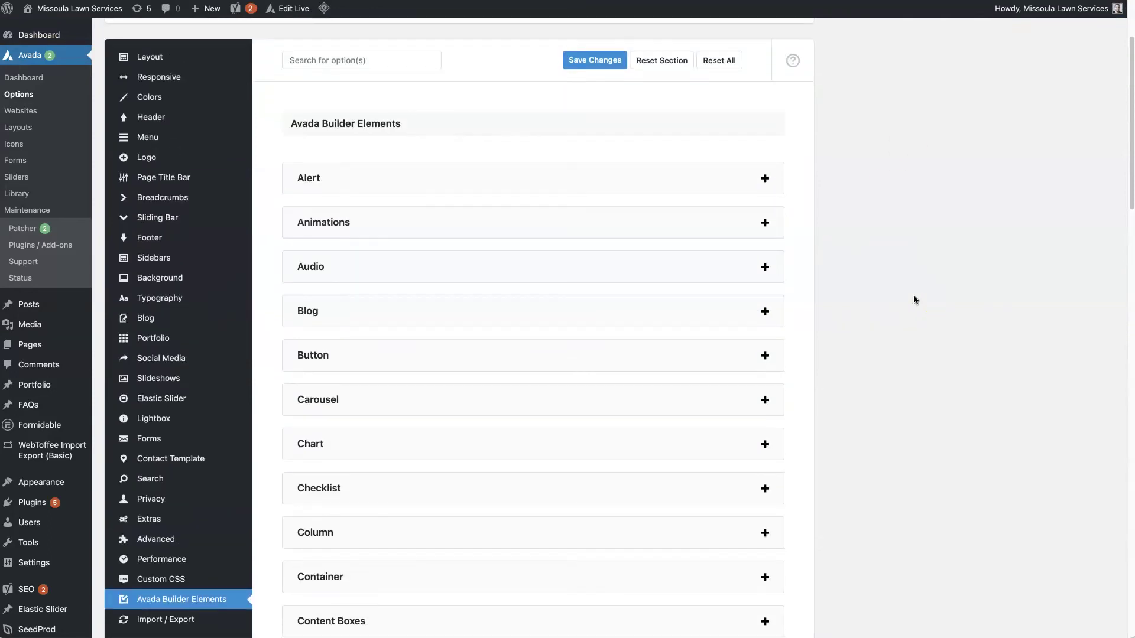
pyautogui.moveTo(214, 393)
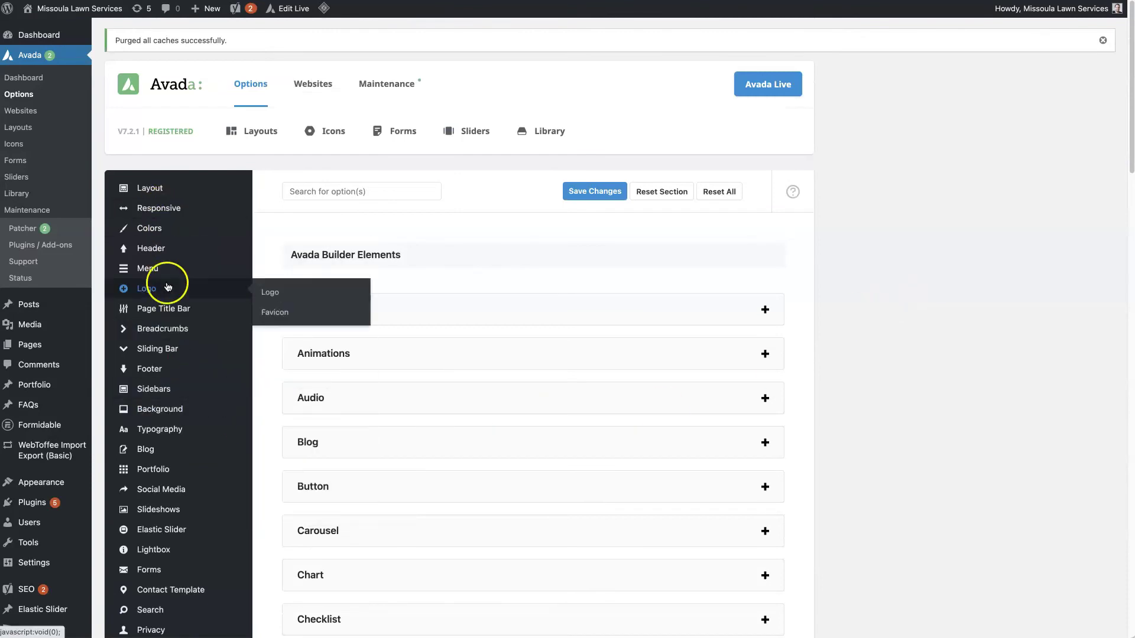
pyautogui.scroll(-3, 174, 547)
pyautogui.scroll(2, 177, 545)
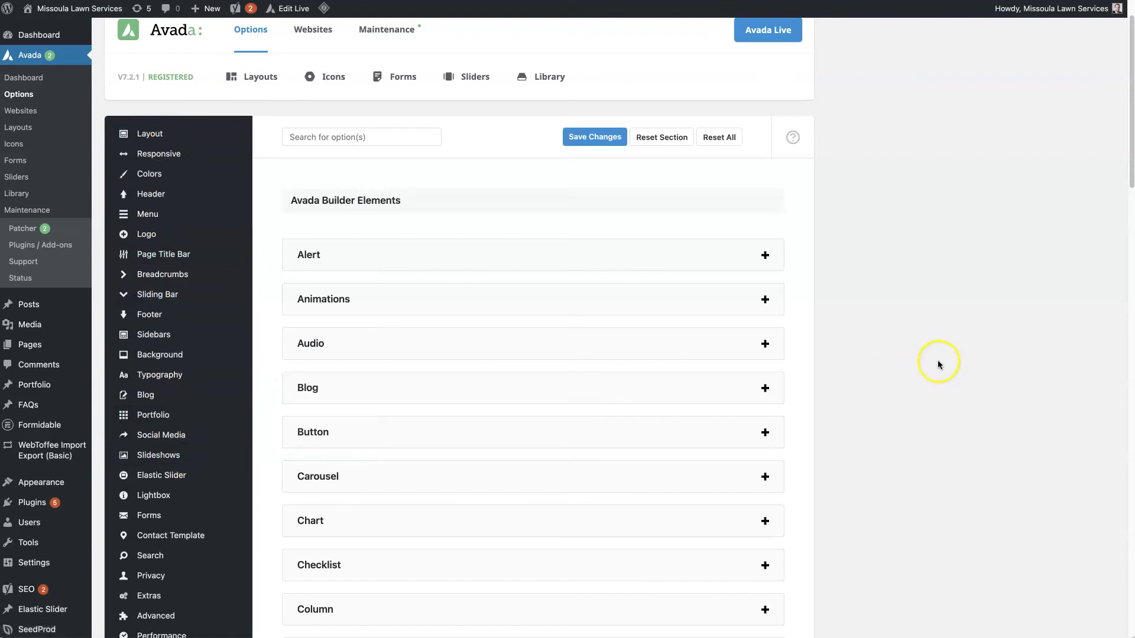
pyautogui.scroll(1, 940, 367)
pyautogui.click(308, 189)
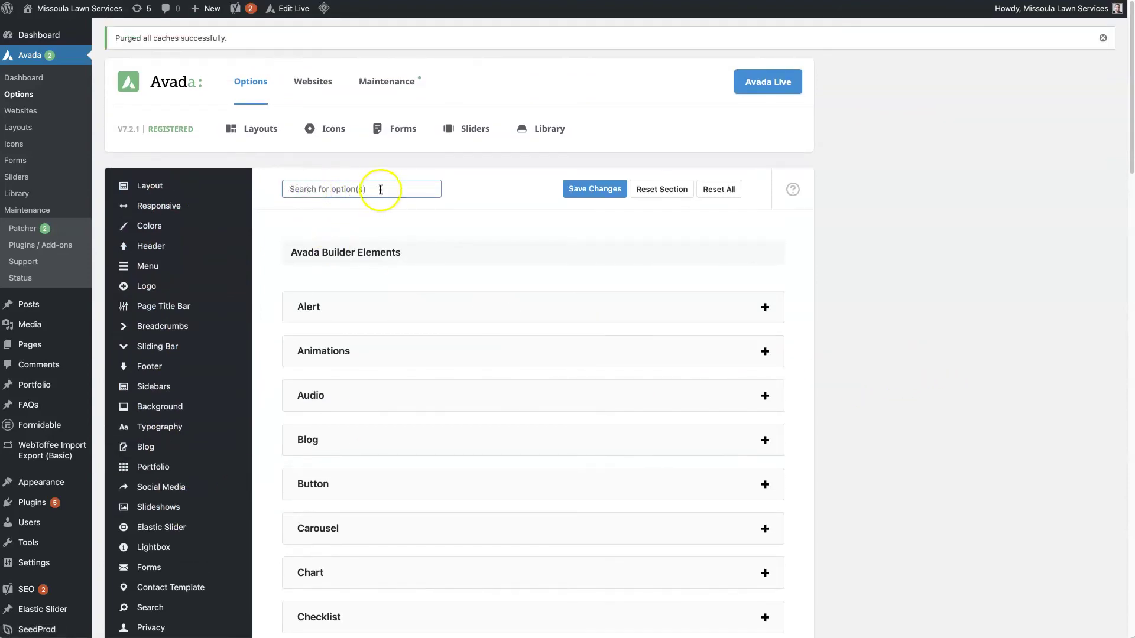
pyautogui.click(910, 256)
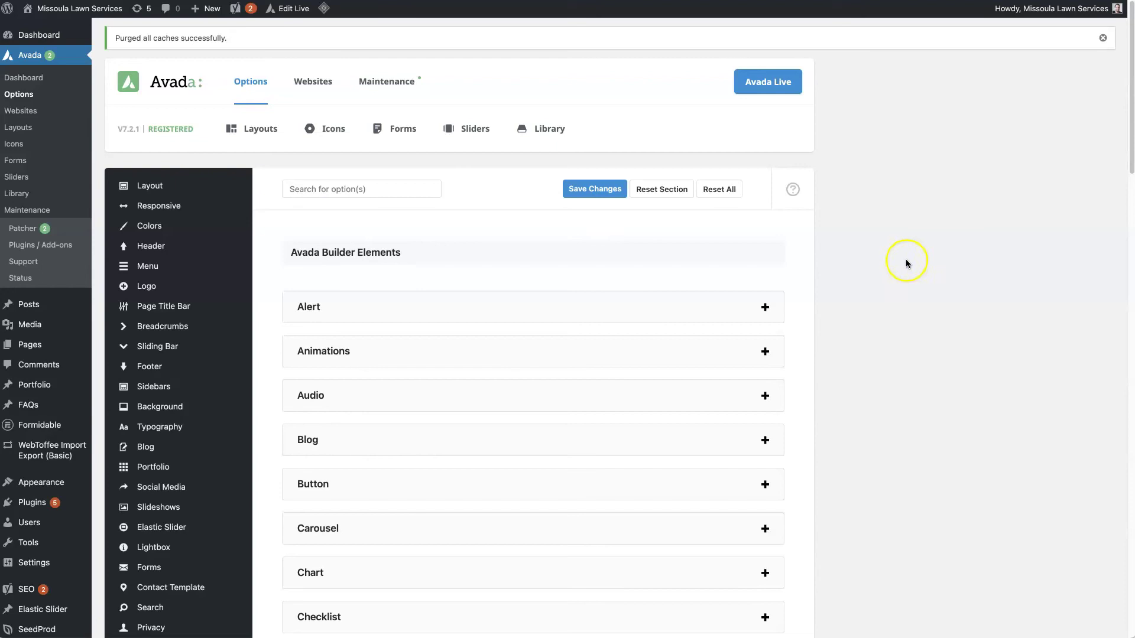
pyautogui.scroll(-3, 178, 434)
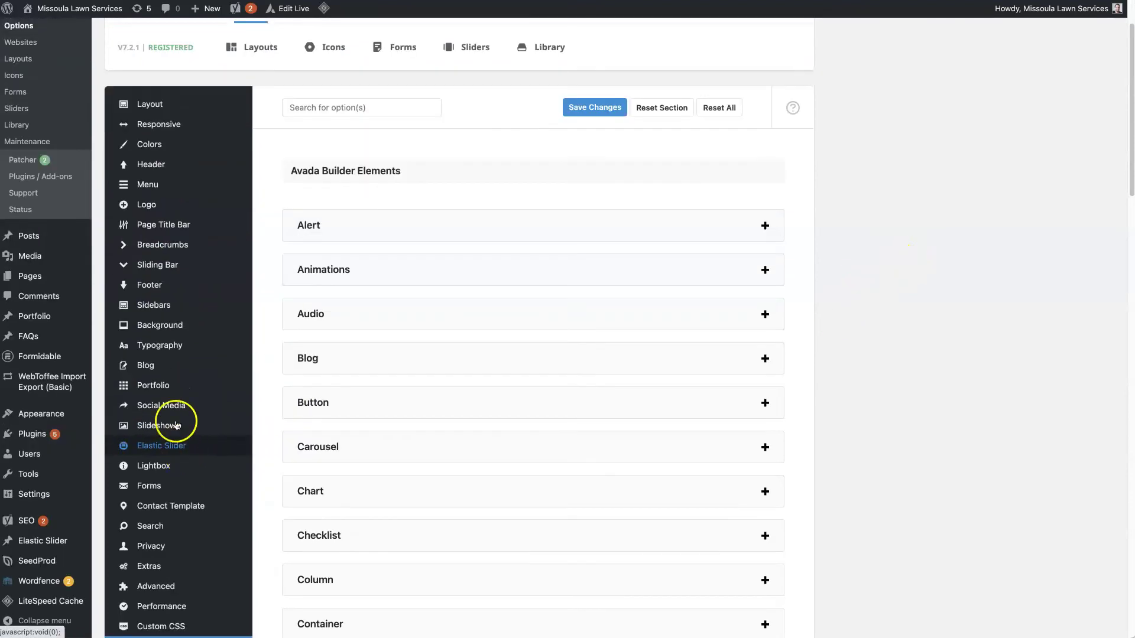
pyautogui.scroll(1, 181, 514)
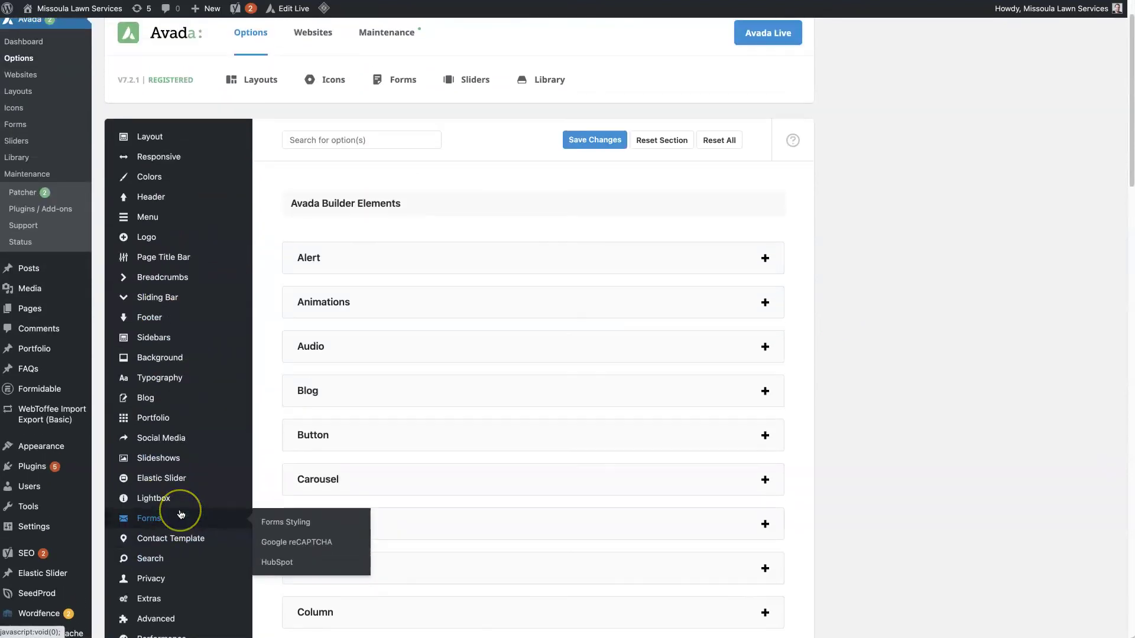
pyautogui.scroll(1, 181, 514)
pyautogui.moveTo(181, 425)
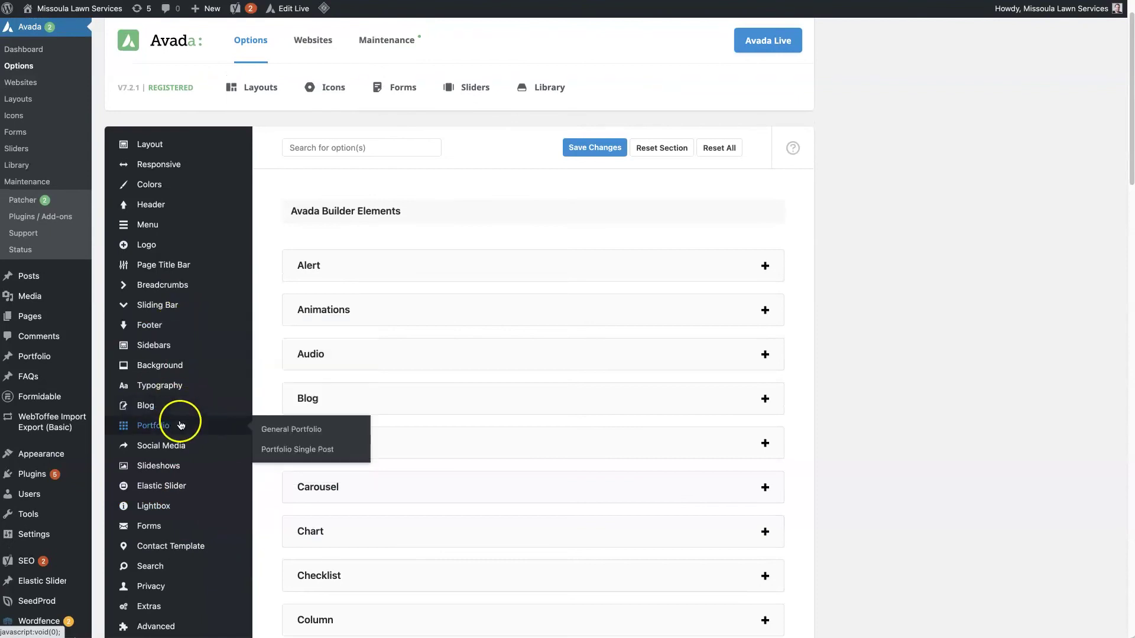
pyautogui.click(969, 362)
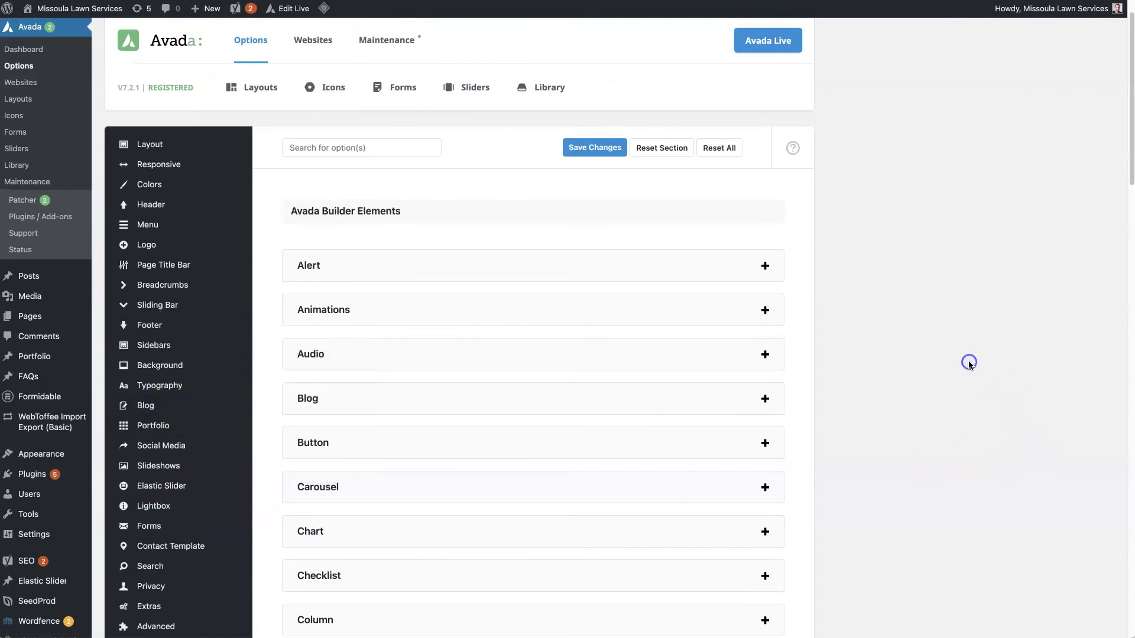